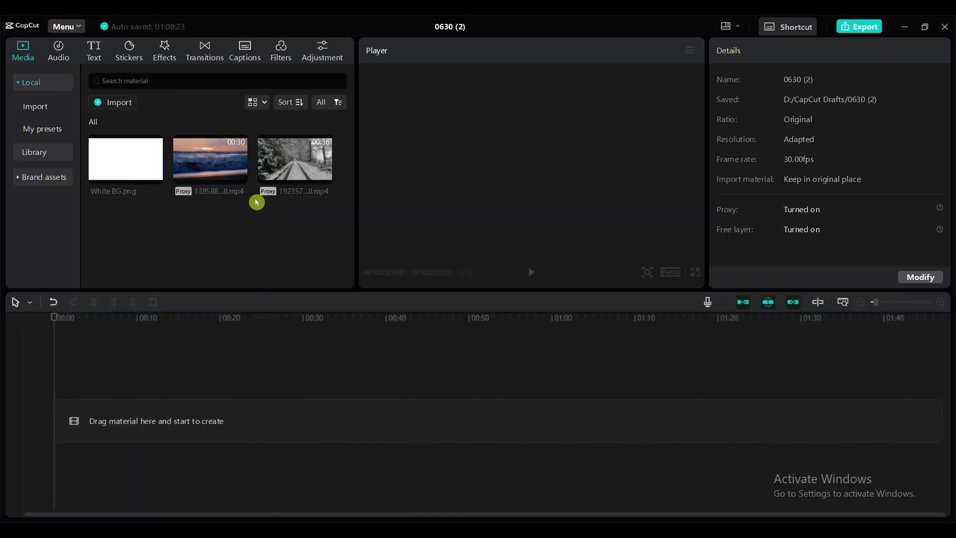
Step: Add the snowy road clip to the timeline and scrub through it
{"action": "left_click", "coordinate": [128, 163]}
{"action": "left_click", "coordinate": [276, 167]}
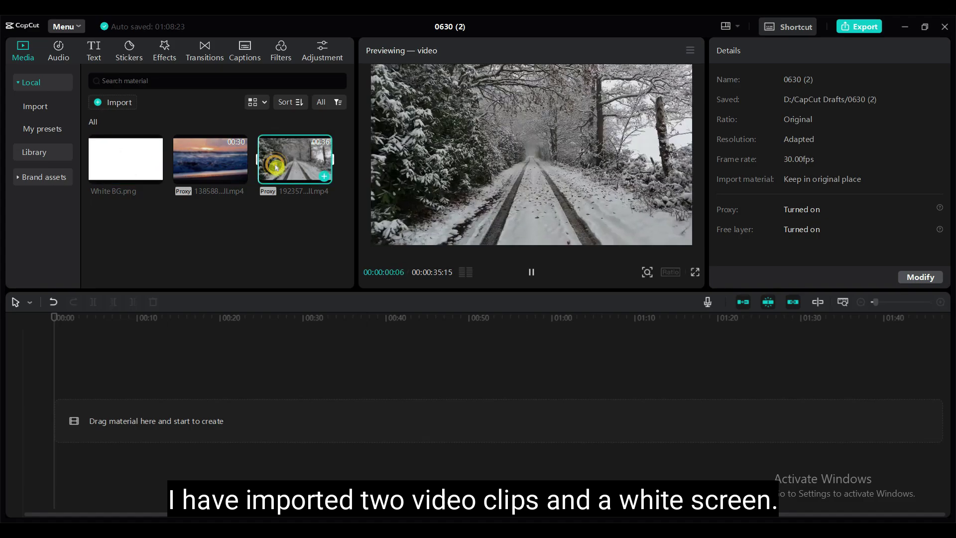
{"action": "mouse_move", "coordinate": [275, 168]}
{"action": "left_mouse_down"}
{"action": "mouse_move", "coordinate": [81, 386]}
{"action": "mouse_move", "coordinate": [81, 405]}
{"action": "left_mouse_up"}
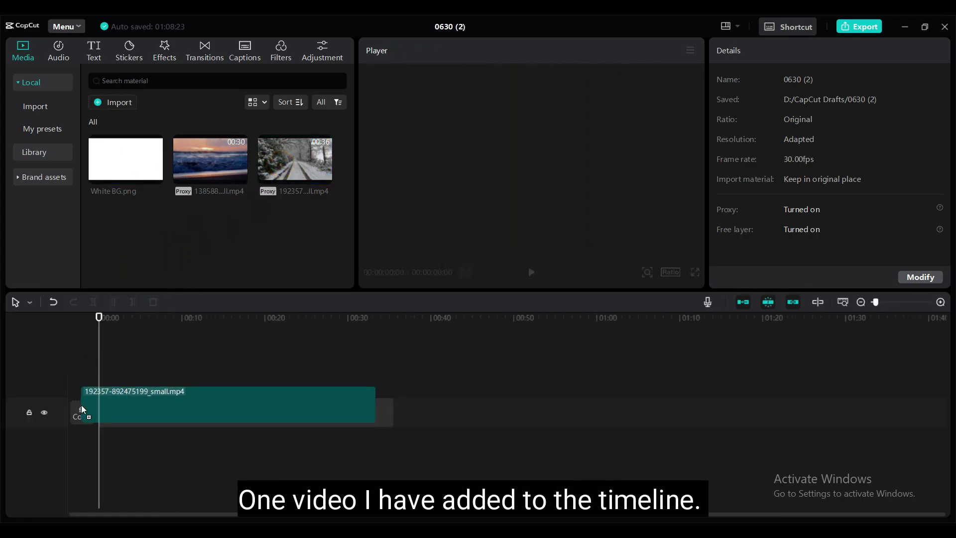
{"action": "left_click", "coordinate": [210, 413]}
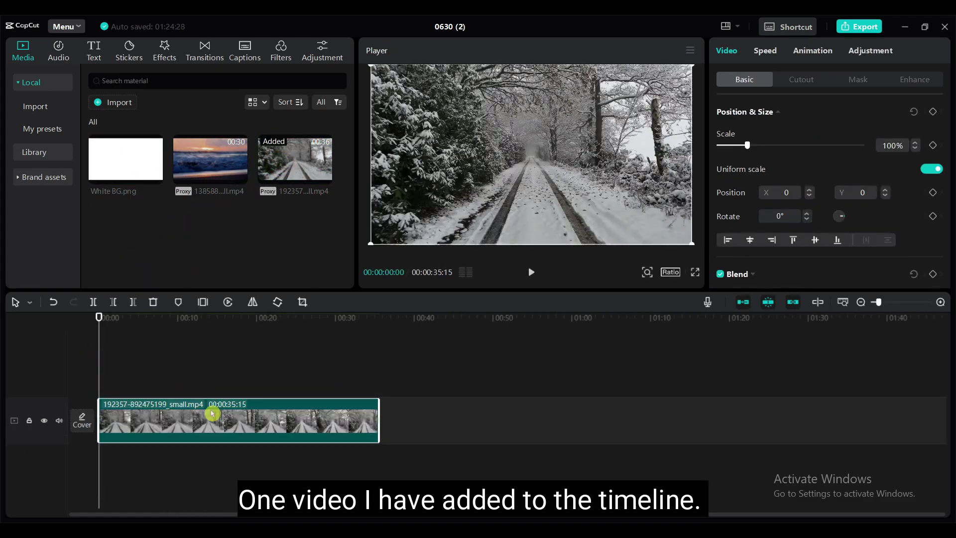
{"action": "left_click_drag", "start_coordinate": [97, 322], "coordinate": [380, 317]}
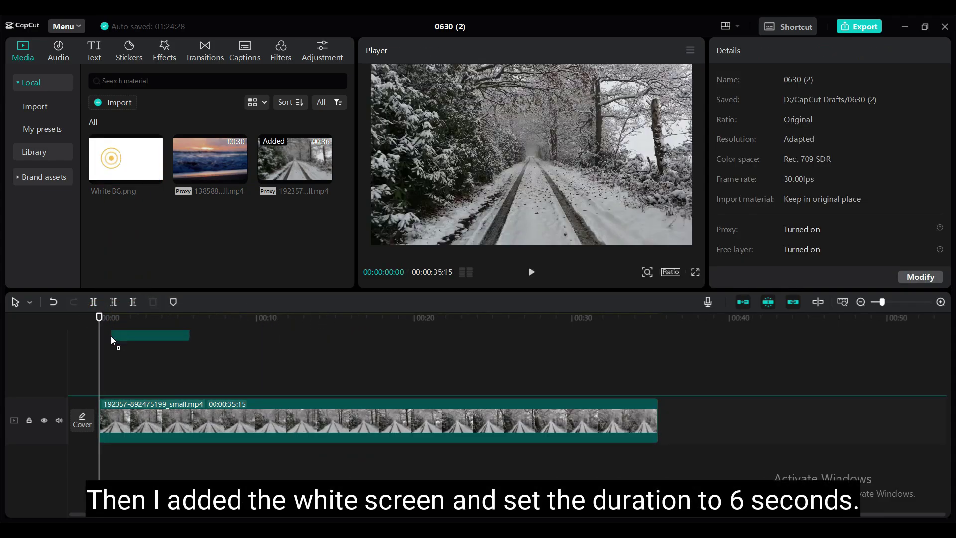
Step: Put White BG.png on a track above, trimmed to 6 s, and trim the video to about 9 s
{"action": "left_click_drag", "start_coordinate": [112, 161], "coordinate": [101, 379]}
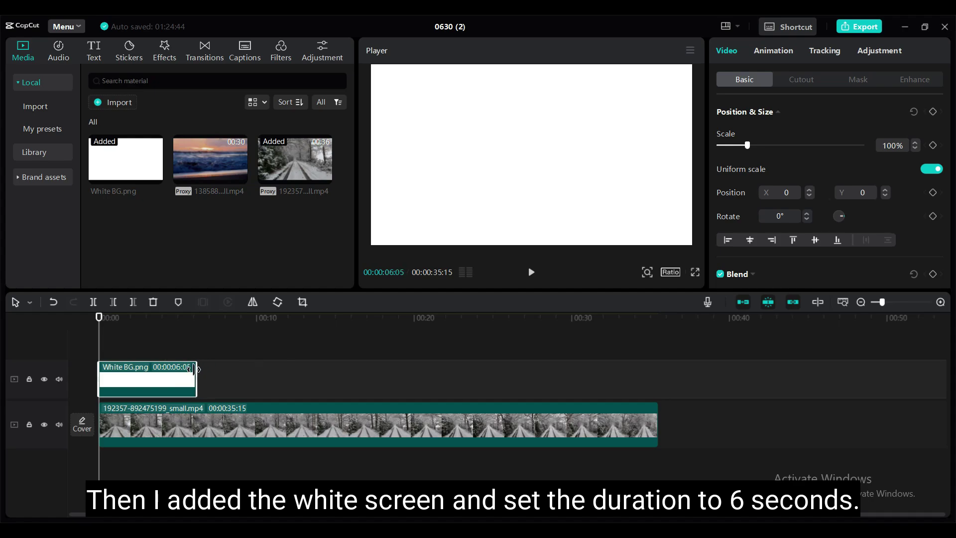
{"action": "left_click_drag", "start_coordinate": [197, 369], "coordinate": [194, 368]}
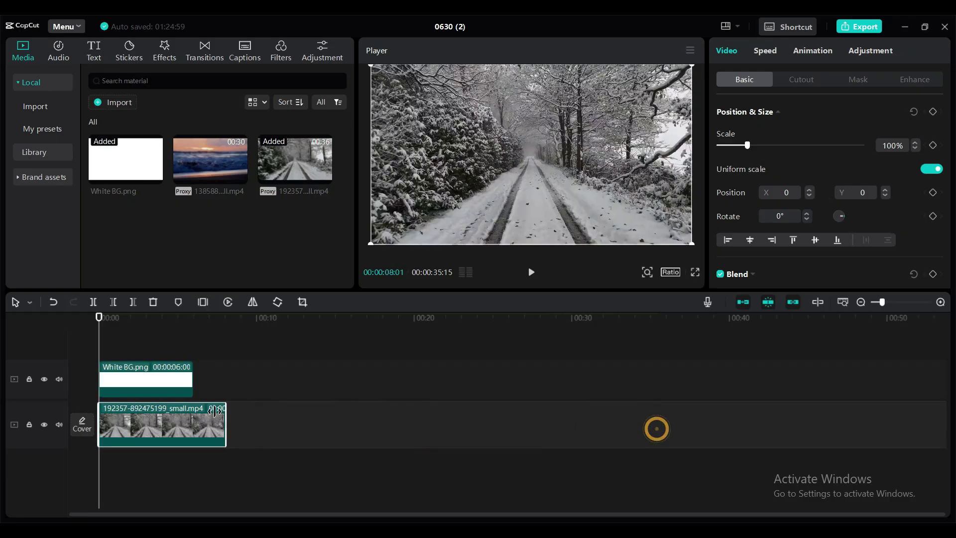
{"action": "left_click_drag", "start_coordinate": [657, 429], "coordinate": [246, 427]}
Step: Add a Default text clip above the white image, extended to its full 6 seconds
{"action": "left_click", "coordinate": [941, 302]}
{"action": "left_click", "coordinate": [101, 55]}
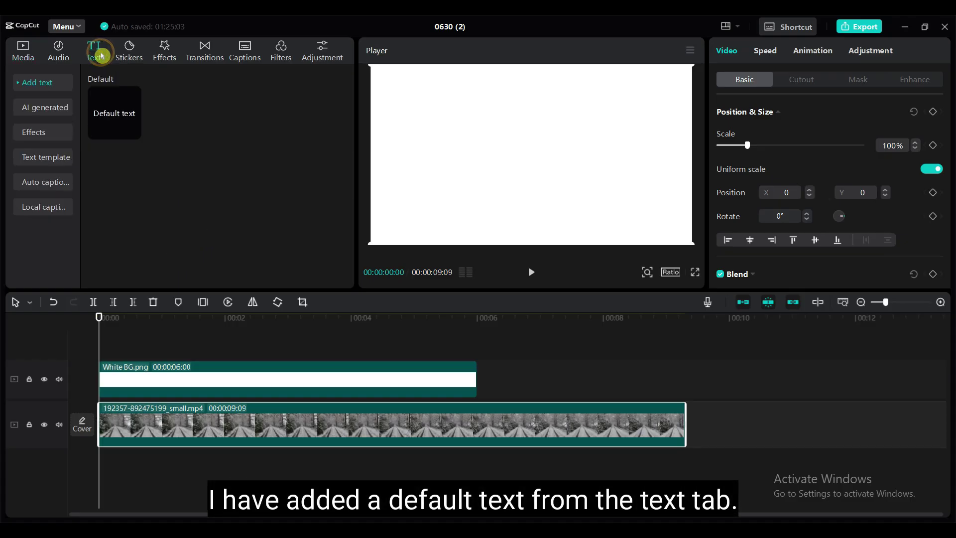
{"action": "left_click", "coordinate": [123, 114]}
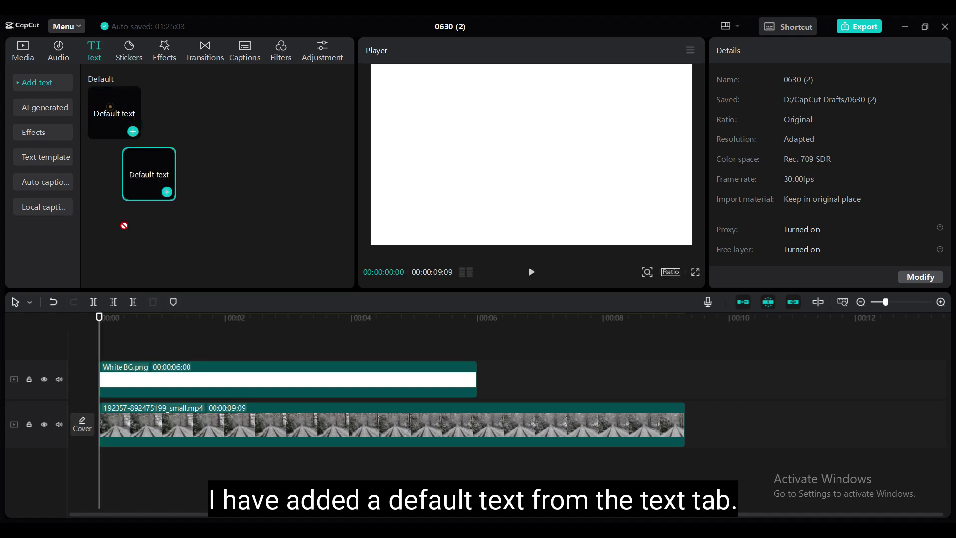
{"action": "left_click_drag", "start_coordinate": [123, 117], "coordinate": [98, 353]}
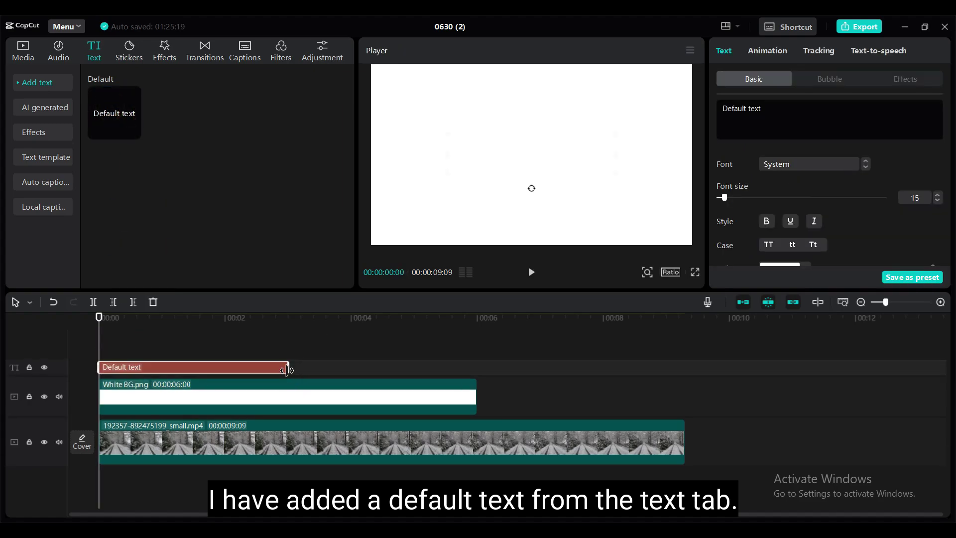
{"action": "left_click_drag", "start_coordinate": [287, 367], "coordinate": [478, 367]}
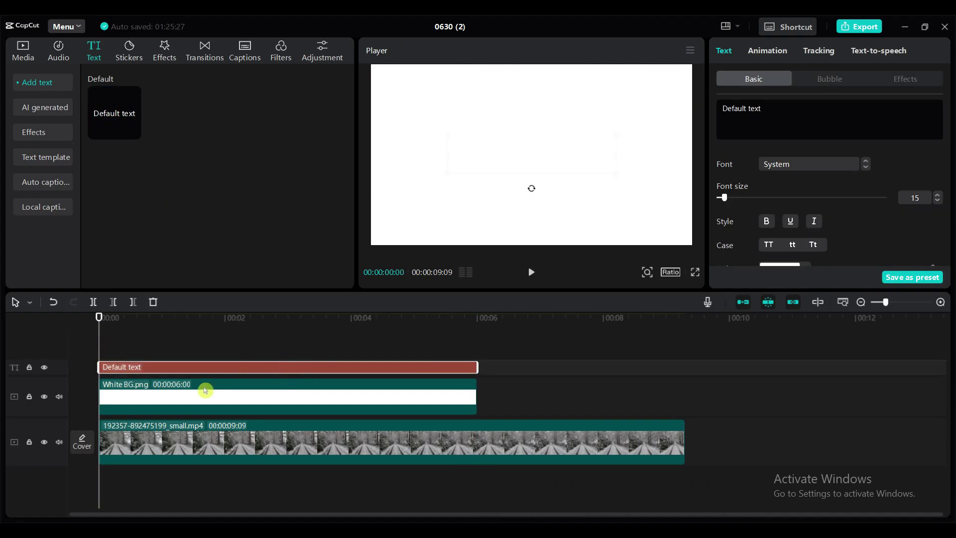
Step: Hide the white background track, then make the title CAPCUT in Impact, enlarged to fill the frame
{"action": "left_click", "coordinate": [179, 397]}
{"action": "left_click", "coordinate": [44, 397]}
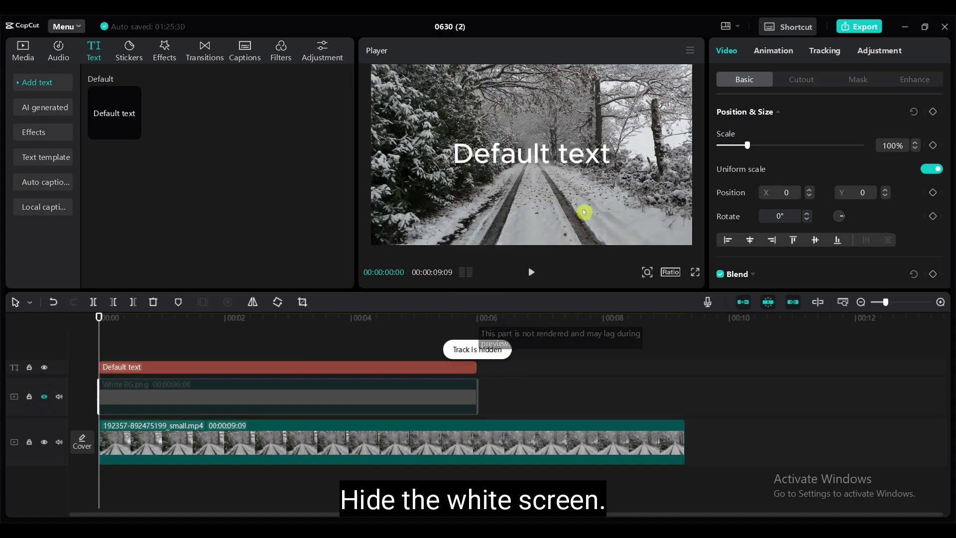
{"action": "left_click", "coordinate": [526, 157]}
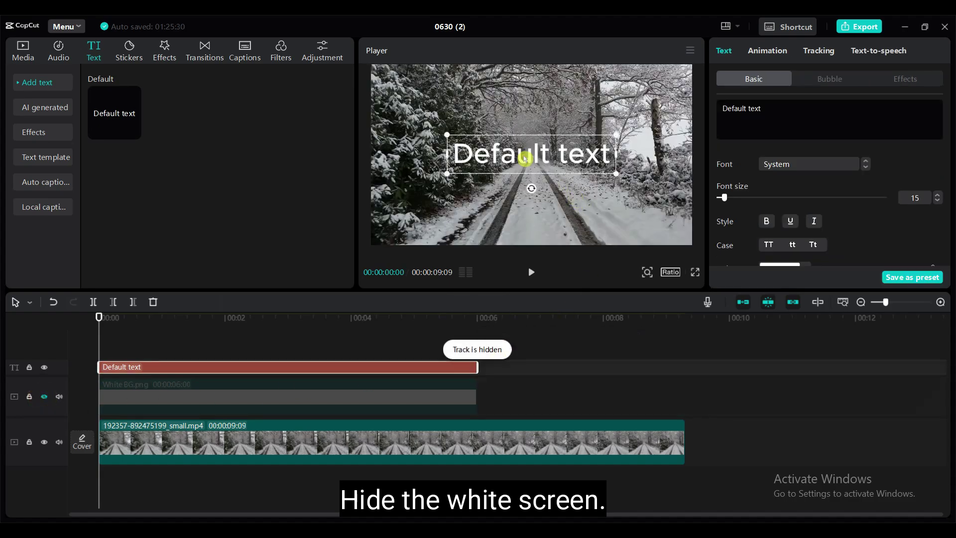
{"action": "double_click", "coordinate": [782, 110]}
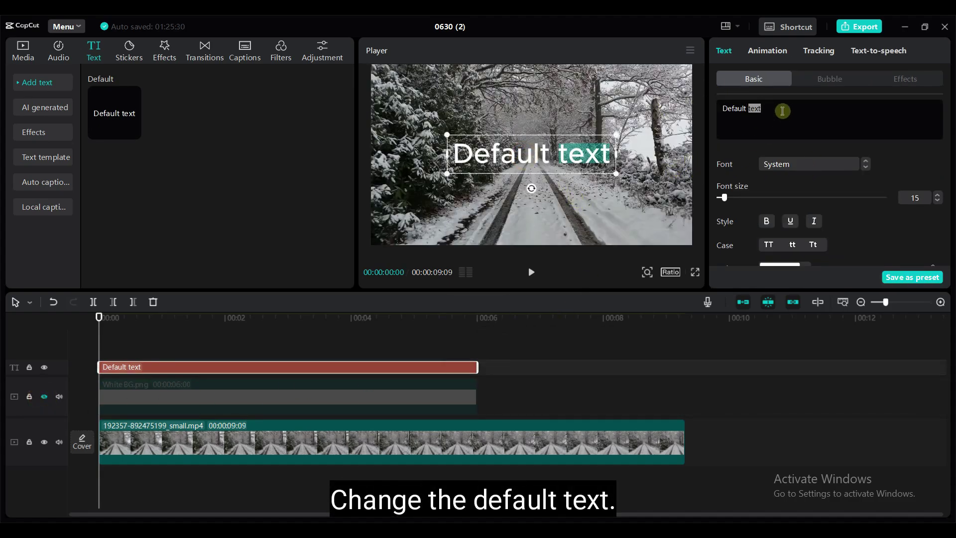
{"action": "type", "text": "CAPCUT"}
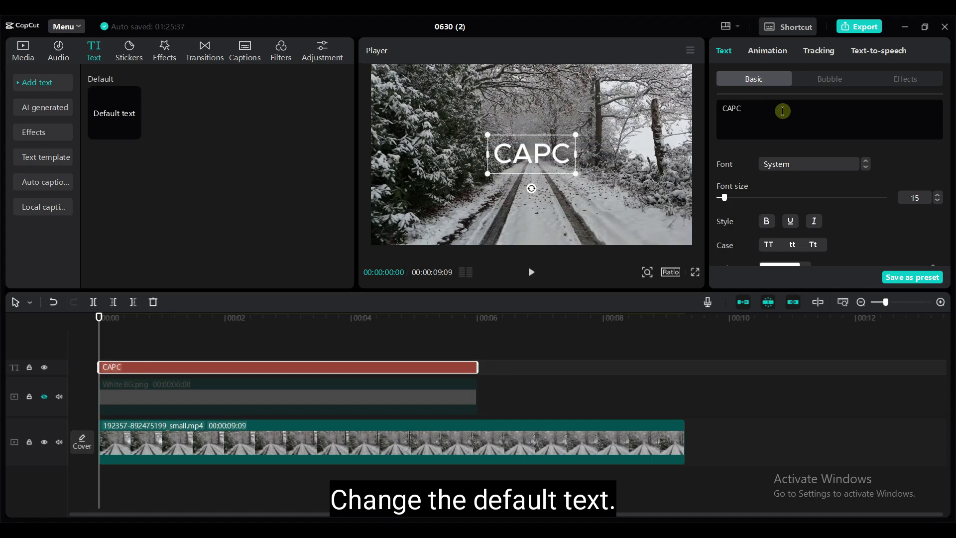
{"action": "left_click", "coordinate": [786, 167]}
{"action": "left_click", "coordinate": [803, 147]}
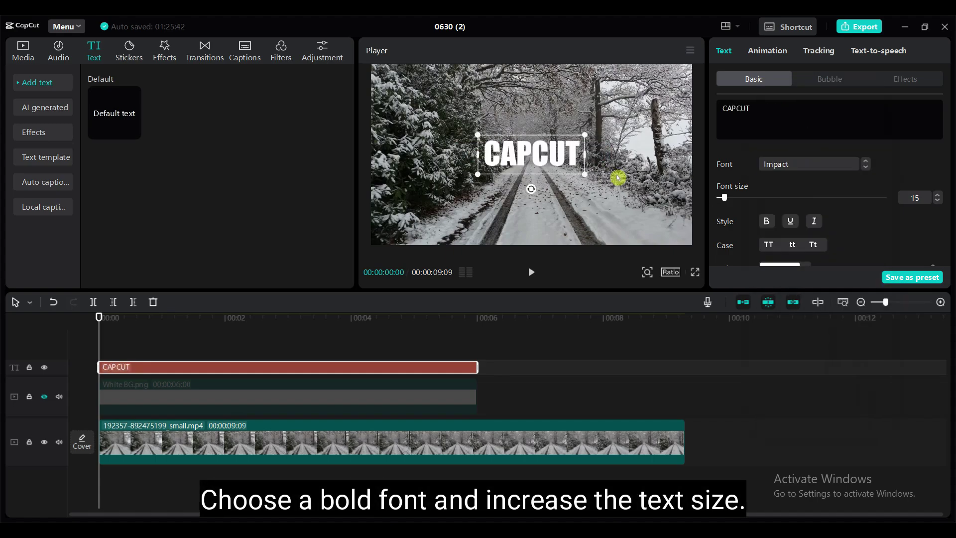
{"action": "left_click_drag", "start_coordinate": [588, 174], "coordinate": [763, 264]}
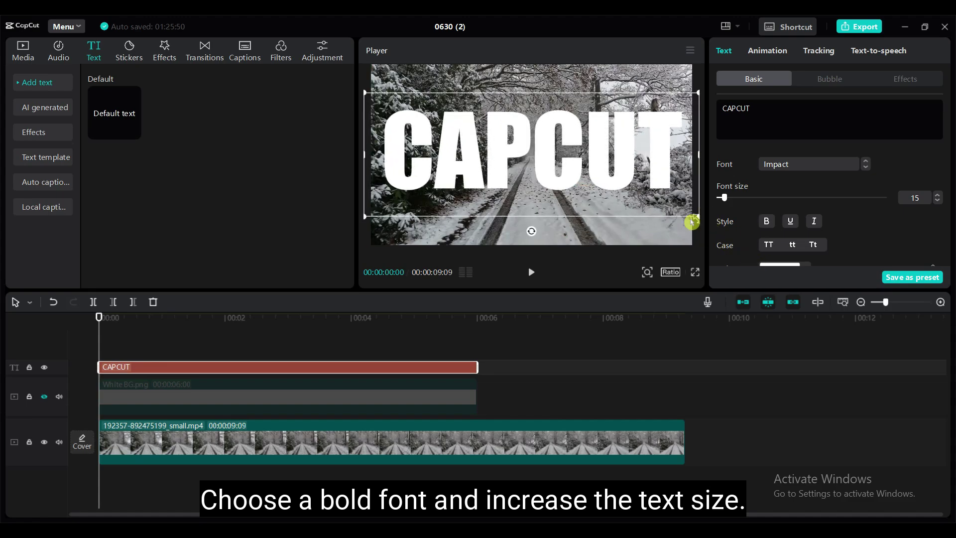
Step: Colour the CAPCUT title green and show the white background track again
{"action": "left_click", "coordinate": [205, 389]}
{"action": "left_click", "coordinate": [205, 367]}
{"action": "scroll", "coordinate": [834, 224], "scroll_direction": "down", "scroll_amount": 3}
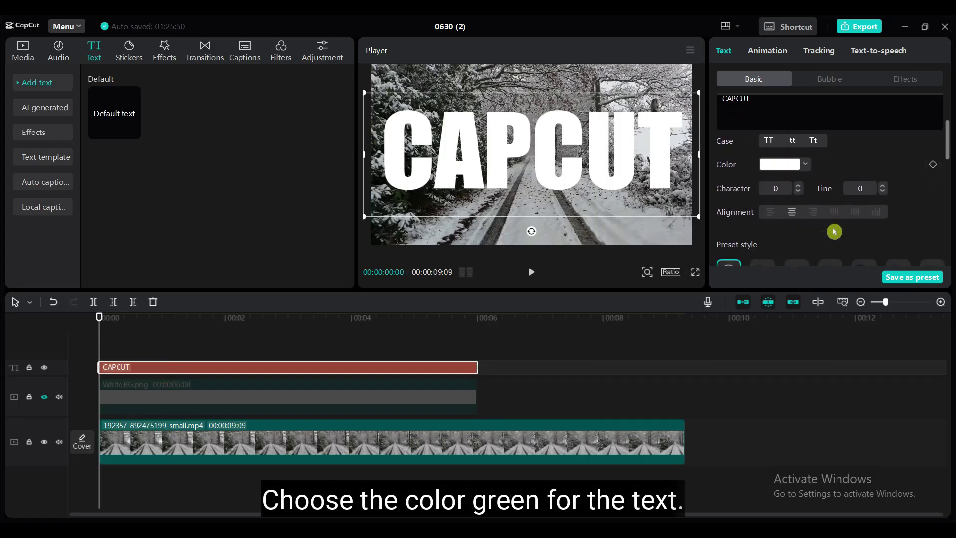
{"action": "left_click", "coordinate": [780, 165]}
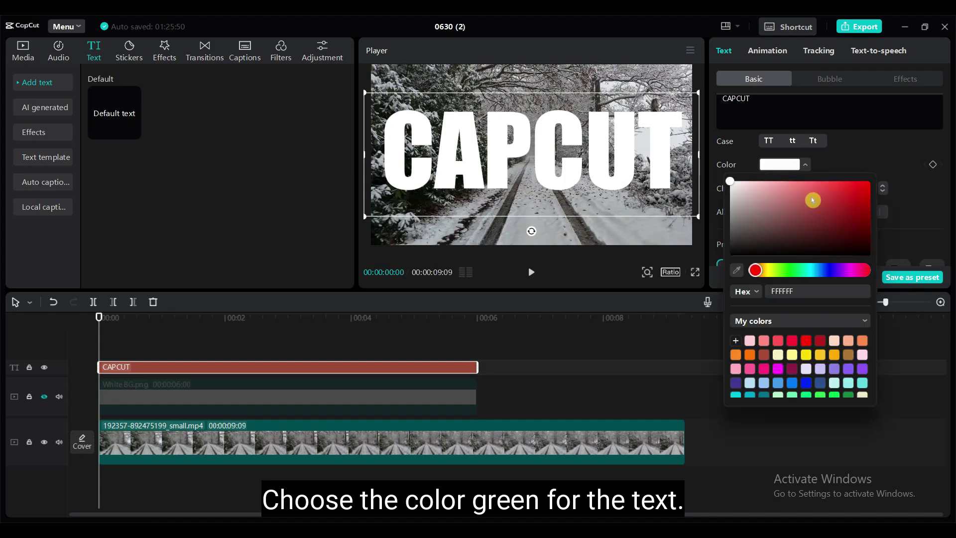
{"action": "left_click", "coordinate": [850, 399]}
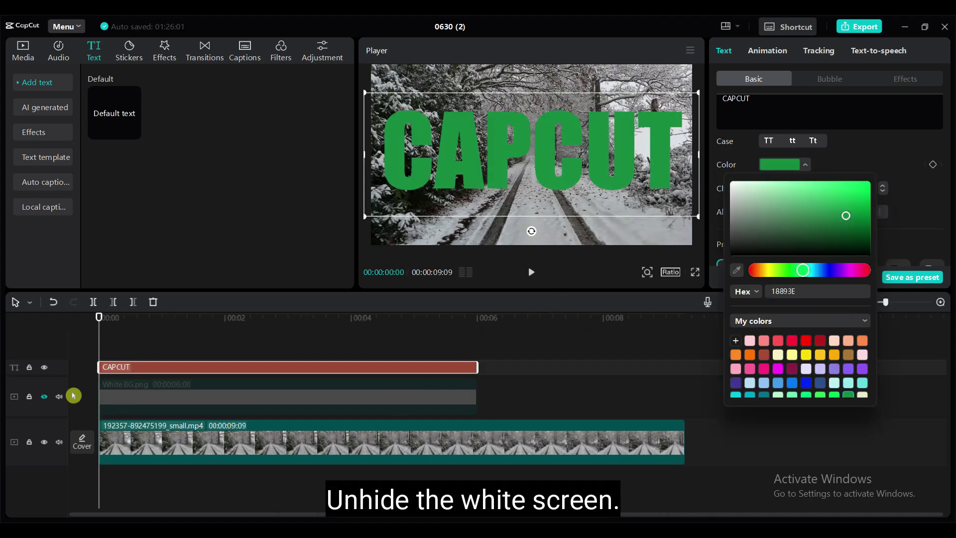
{"action": "left_click", "coordinate": [45, 396]}
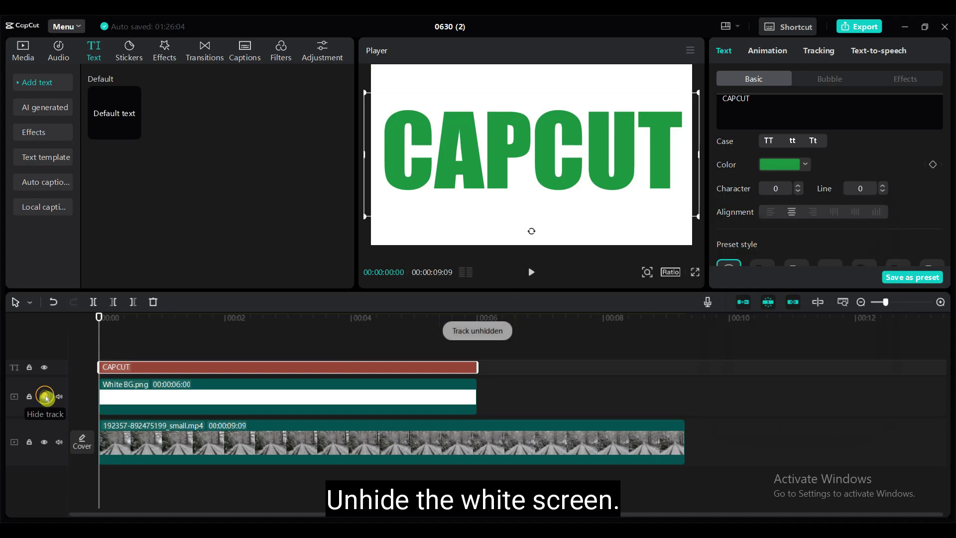
{"action": "left_click", "coordinate": [565, 378]}
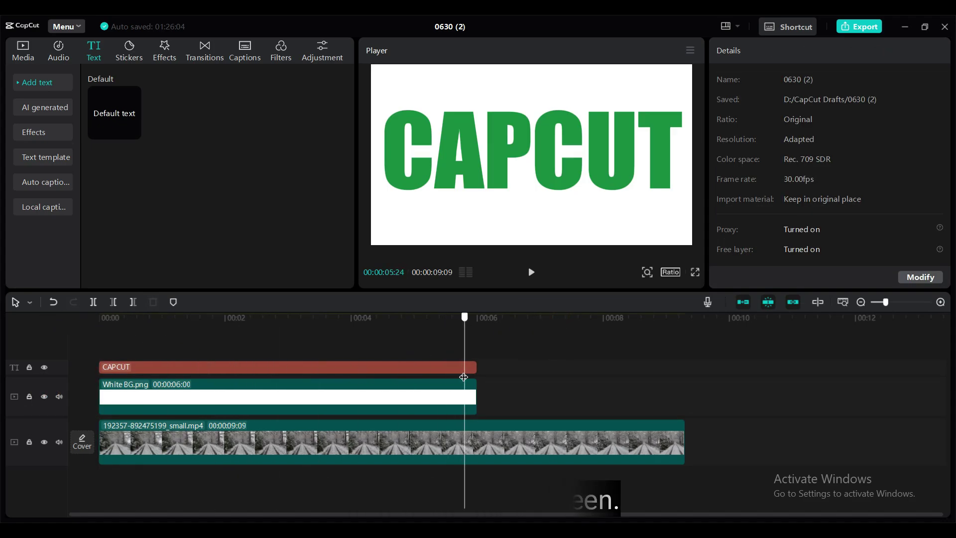
{"action": "left_click", "coordinate": [463, 367]}
Step: Apply the Type 2 In animation to the CAPCUT title, lengthened to 1.5 seconds
{"action": "left_click", "coordinate": [775, 51]}
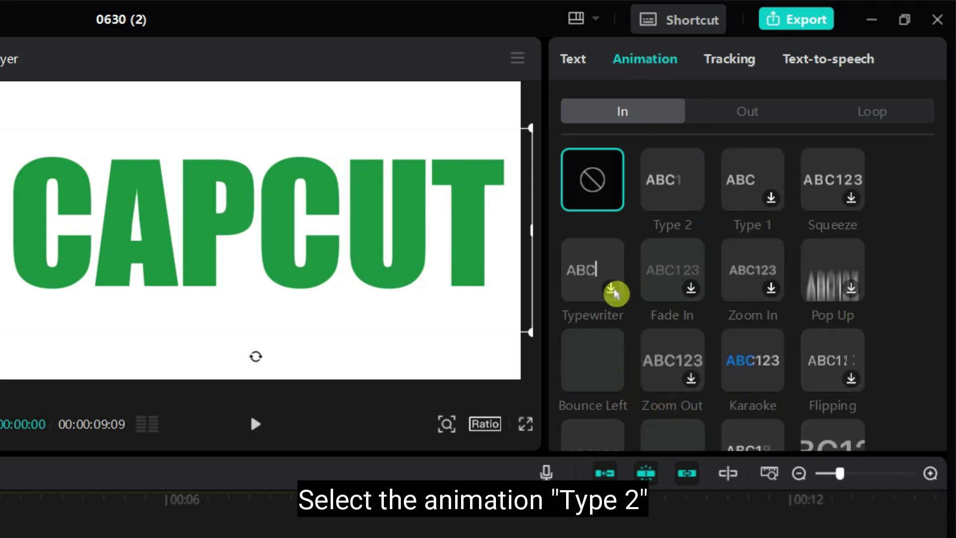
{"action": "left_click", "coordinate": [673, 186]}
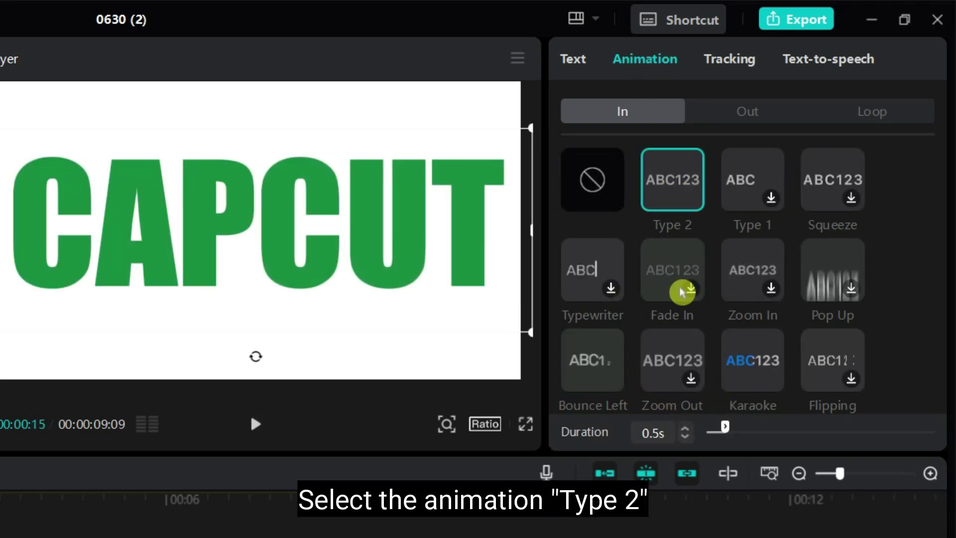
{"action": "left_click_drag", "start_coordinate": [724, 441], "coordinate": [752, 439]}
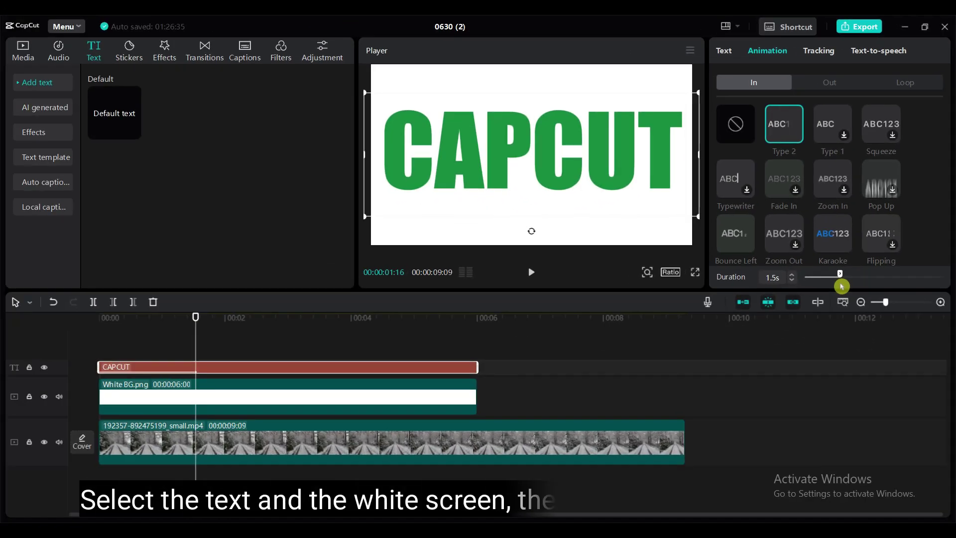
Step: Merge the CAPCUT title and white image clips into one compound clip
{"action": "left_click", "coordinate": [500, 403]}
{"action": "left_click_drag", "start_coordinate": [529, 402], "coordinate": [405, 375]}
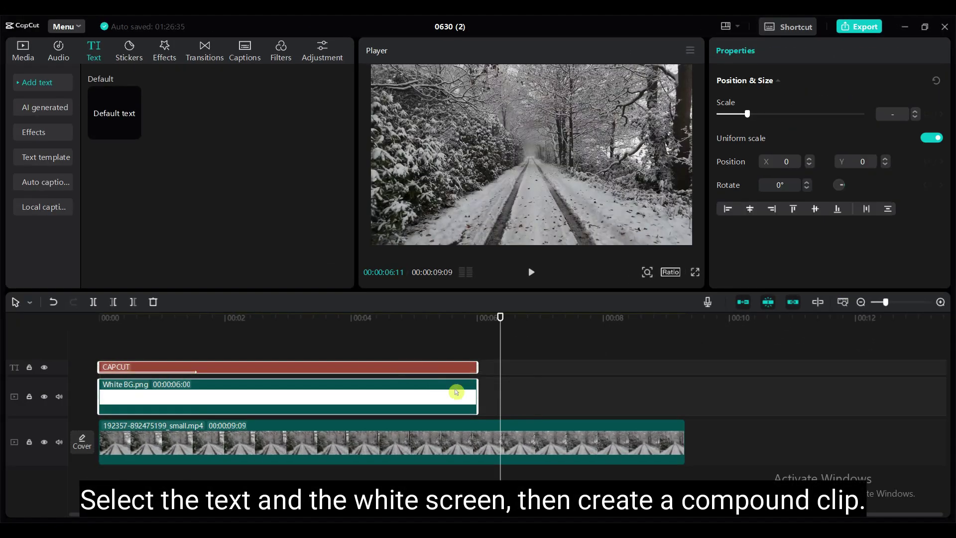
{"action": "right_click", "coordinate": [457, 369]}
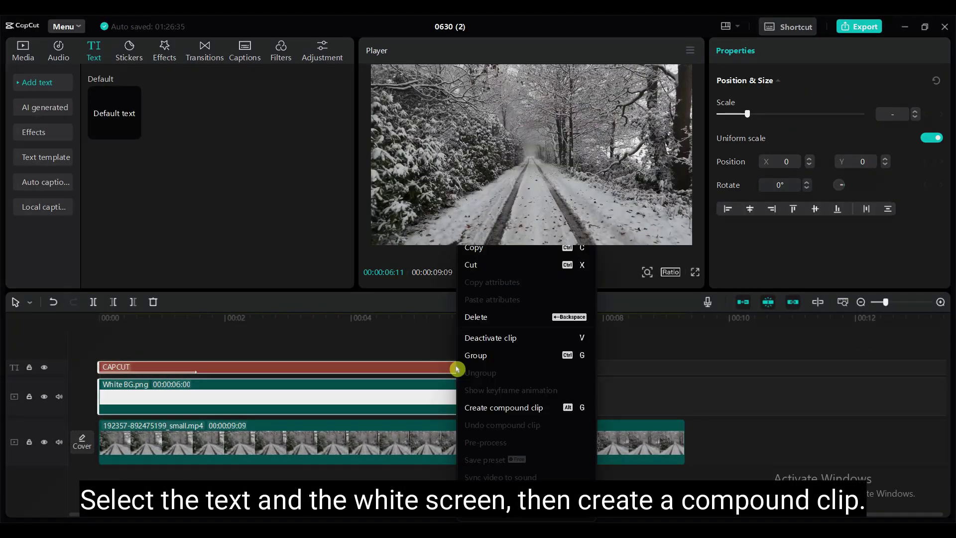
{"action": "left_click", "coordinate": [507, 407]}
{"action": "left_click", "coordinate": [309, 320]}
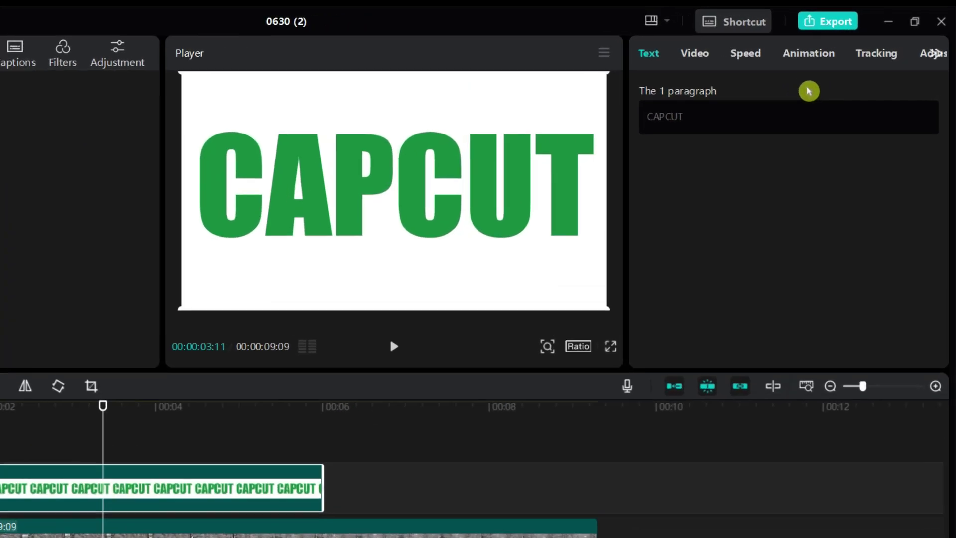
Step: Chroma-key the green letters out of the compound clip, raising Strength to clear leftovers
{"action": "left_click", "coordinate": [648, 57]}
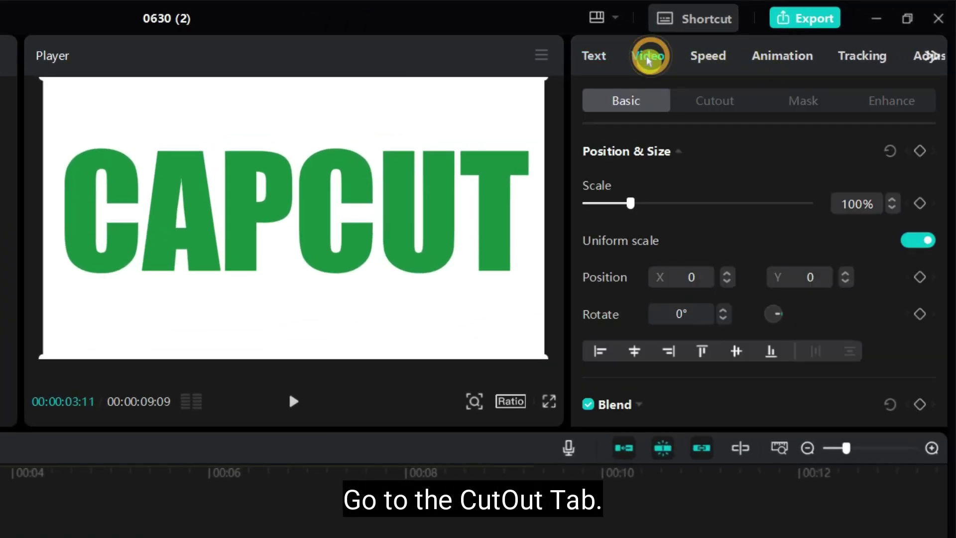
{"action": "left_click", "coordinate": [712, 104]}
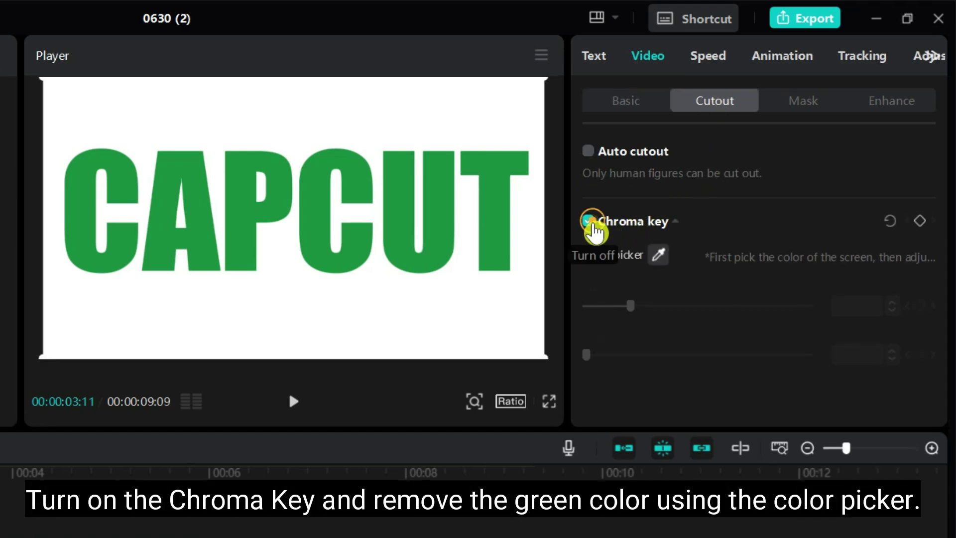
{"action": "left_click", "coordinate": [659, 254]}
{"action": "left_click", "coordinate": [505, 194]}
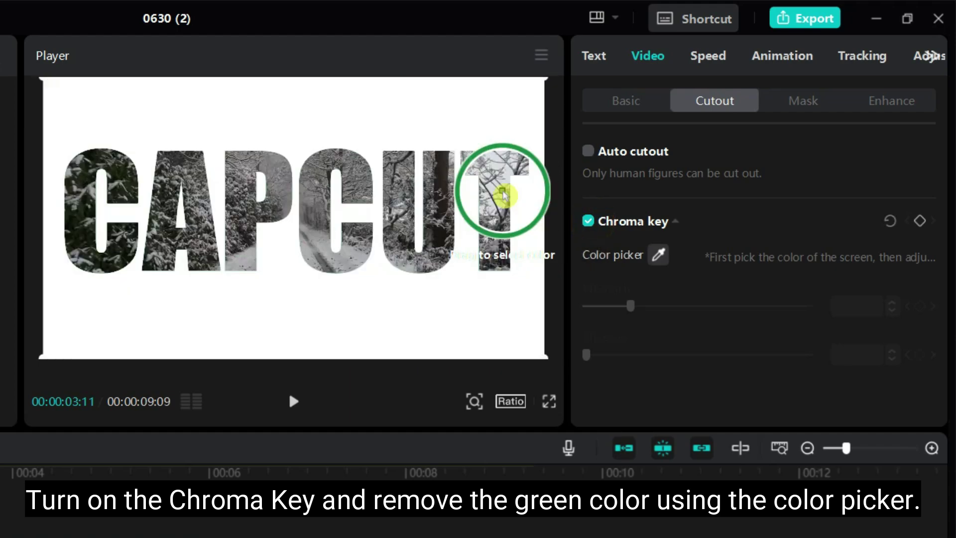
{"action": "left_click", "coordinate": [497, 193]}
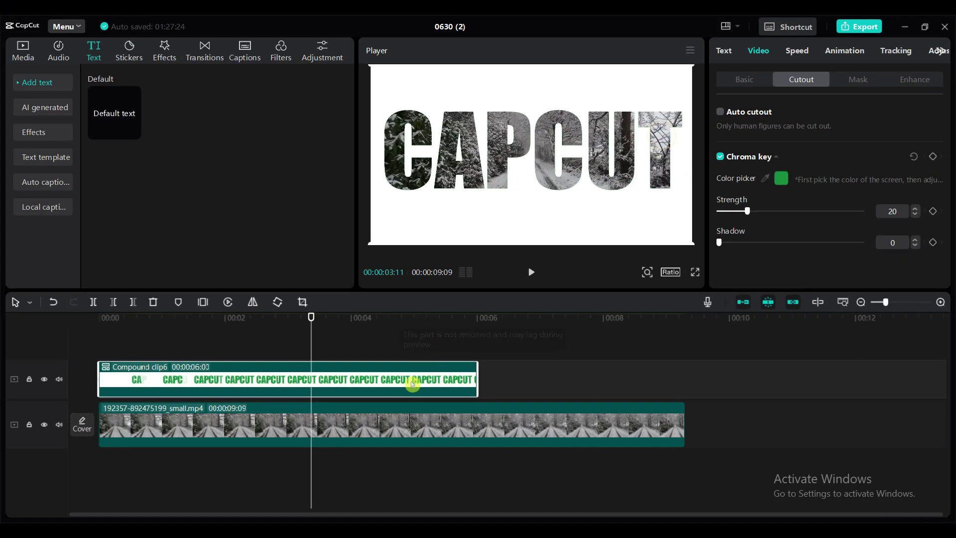
{"action": "left_click_drag", "start_coordinate": [127, 351], "coordinate": [203, 353]}
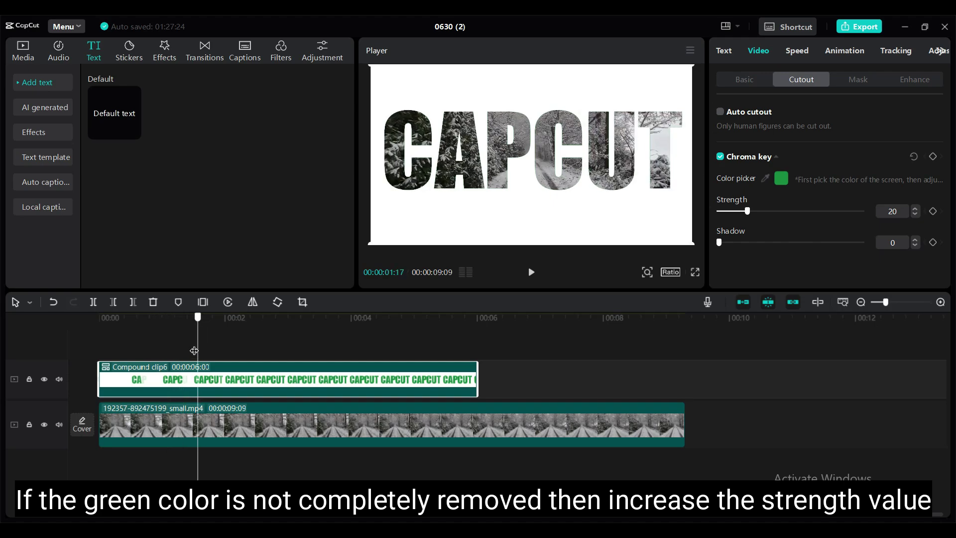
{"action": "left_click_drag", "start_coordinate": [203, 354], "coordinate": [188, 346]}
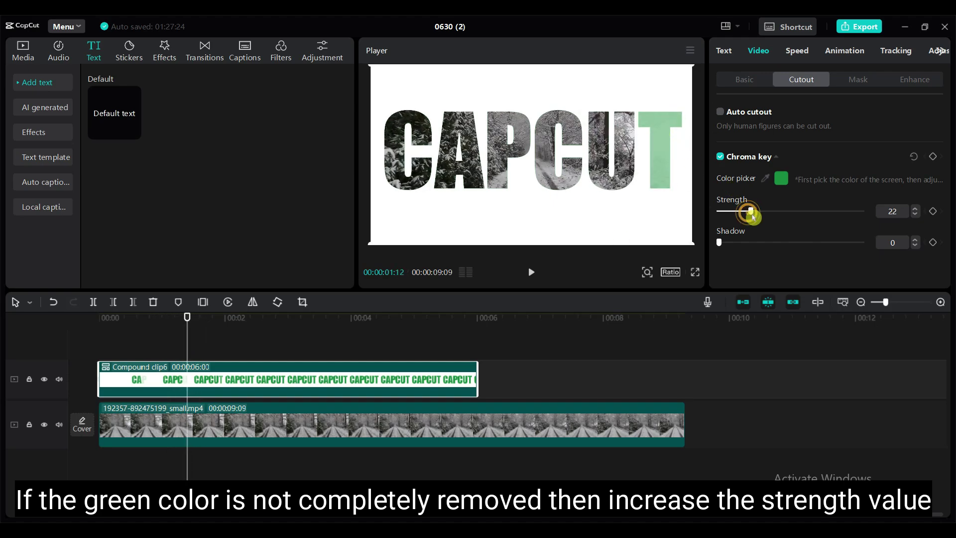
{"action": "left_click_drag", "start_coordinate": [790, 211], "coordinate": [800, 211]}
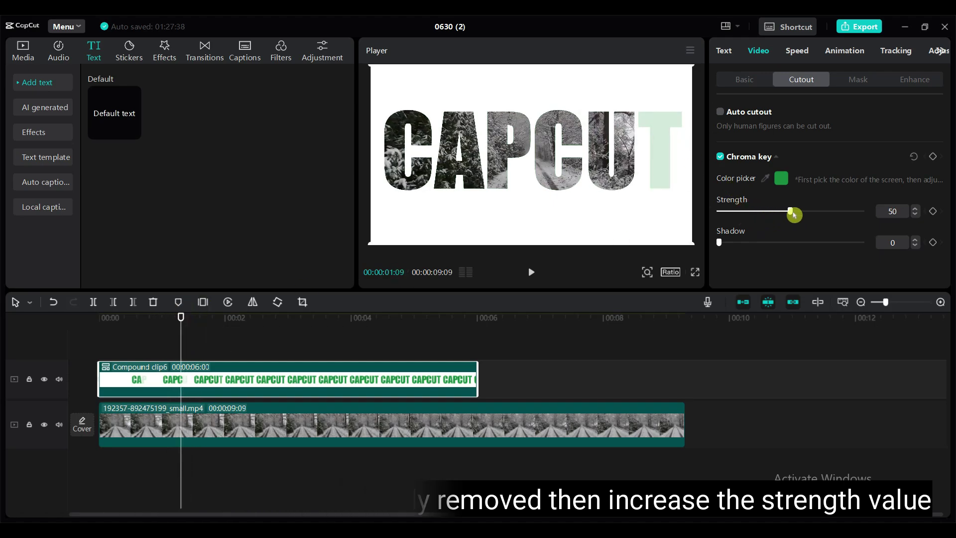
Step: Preview the keyed title full screen, then duplicate the compound clip upward
{"action": "left_click", "coordinate": [694, 271]}
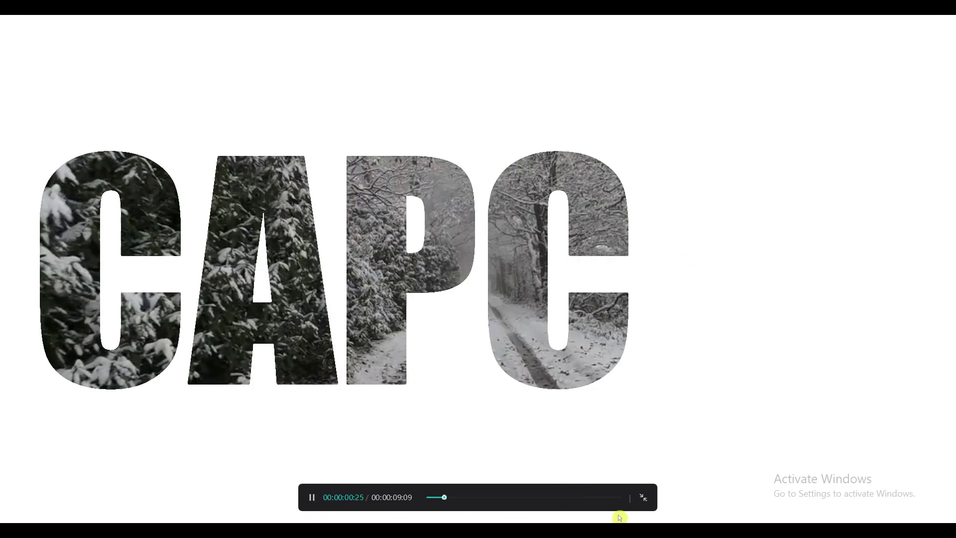
{"action": "left_click", "coordinate": [644, 498]}
{"action": "left_click_drag", "start_coordinate": [157, 380], "coordinate": [157, 343]}
Step: Drop the title copy on a new track and split both title clips at 00:02
{"action": "left_click", "coordinate": [394, 368]}
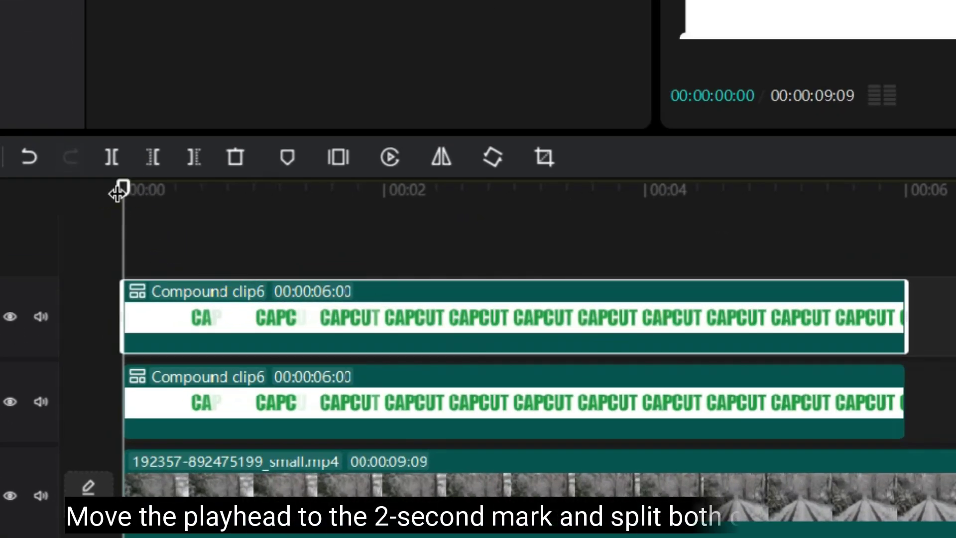
{"action": "left_click_drag", "start_coordinate": [98, 317], "coordinate": [110, 326]}
{"action": "mouse_move", "coordinate": [148, 207]}
{"action": "left_mouse_down"}
{"action": "mouse_move", "coordinate": [250, 242]}
{"action": "mouse_move", "coordinate": [407, 253]}
{"action": "left_mouse_up"}
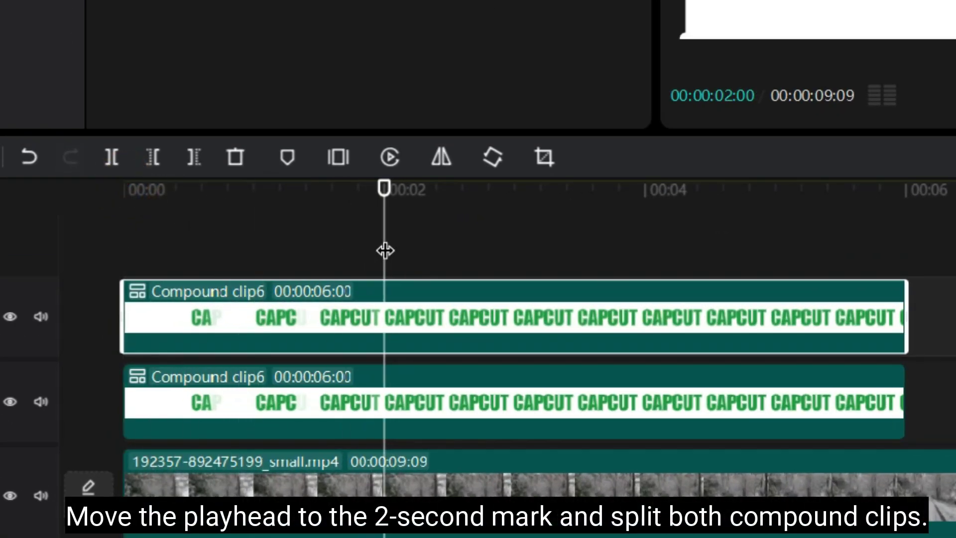
{"action": "left_click", "coordinate": [815, 374]}
{"action": "left_click", "coordinate": [731, 326], "text": "ctrl"}
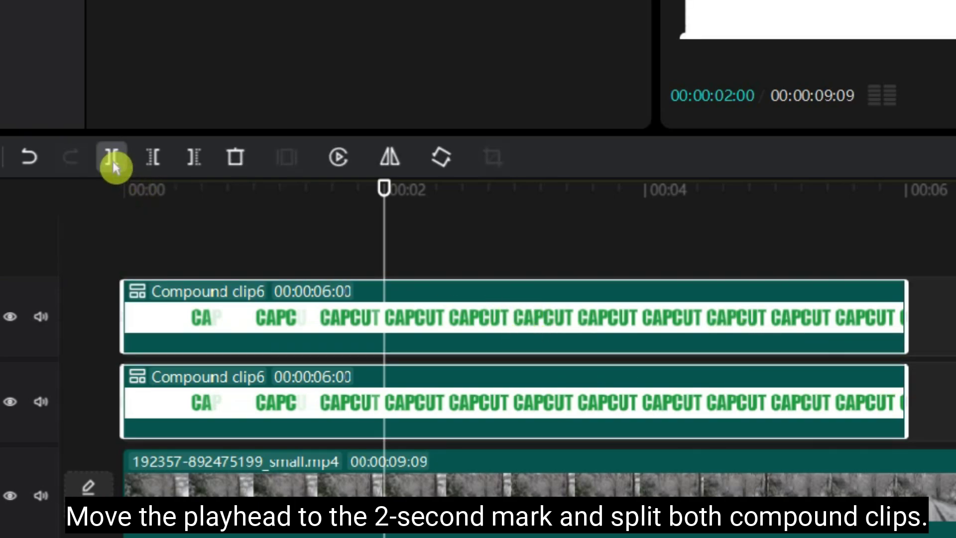
{"action": "left_click", "coordinate": [112, 158]}
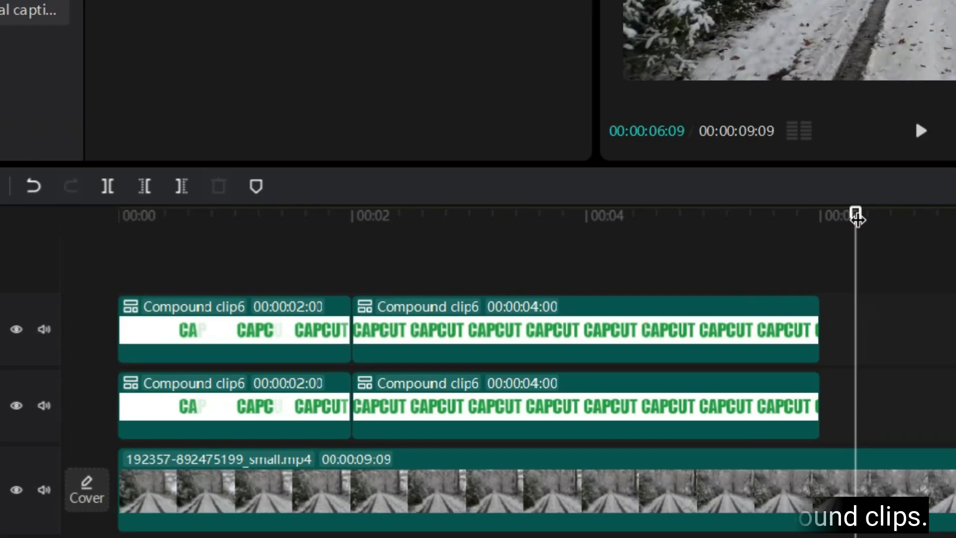
{"action": "left_click", "coordinate": [245, 364]}
Step: Add a Horizontal mask to the later piece on the second track
{"action": "left_click", "coordinate": [251, 412]}
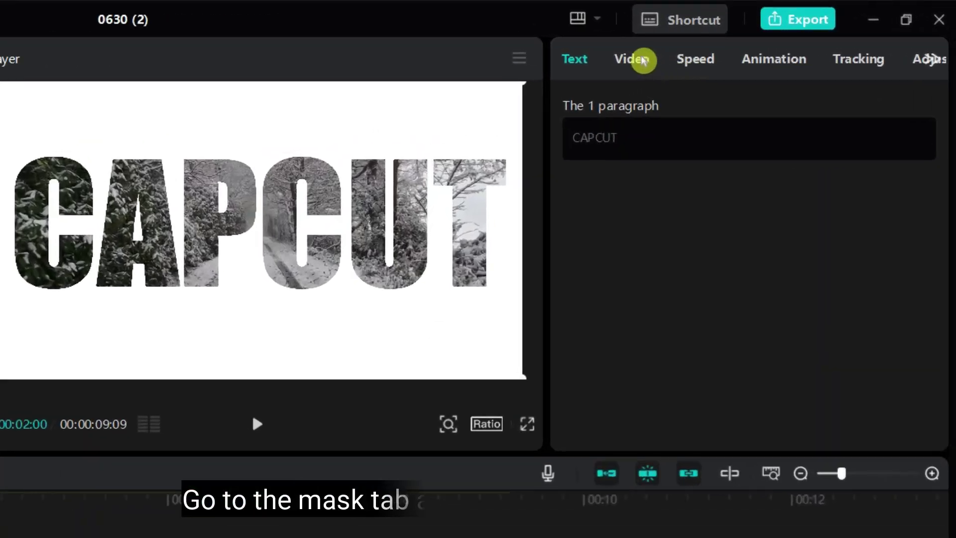
{"action": "left_click", "coordinate": [765, 51]}
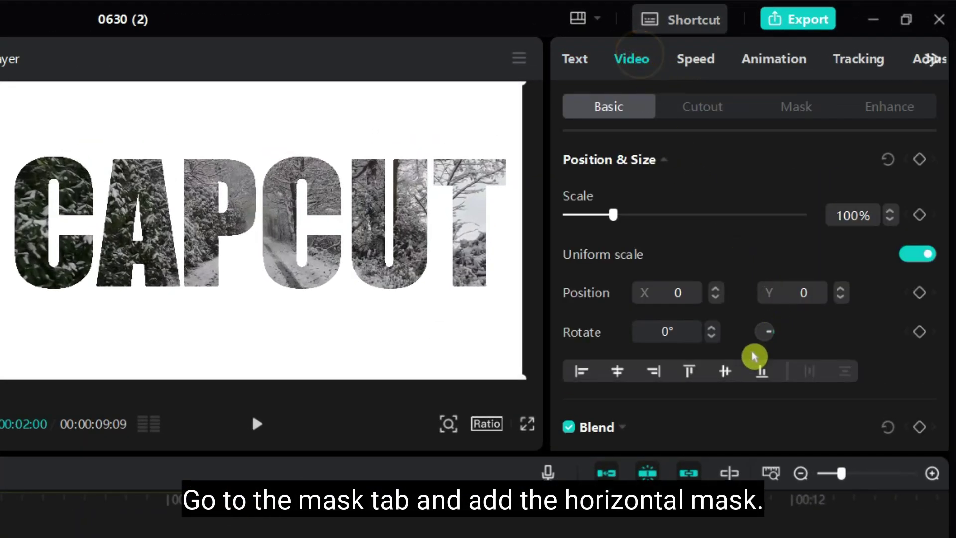
{"action": "left_click", "coordinate": [784, 110]}
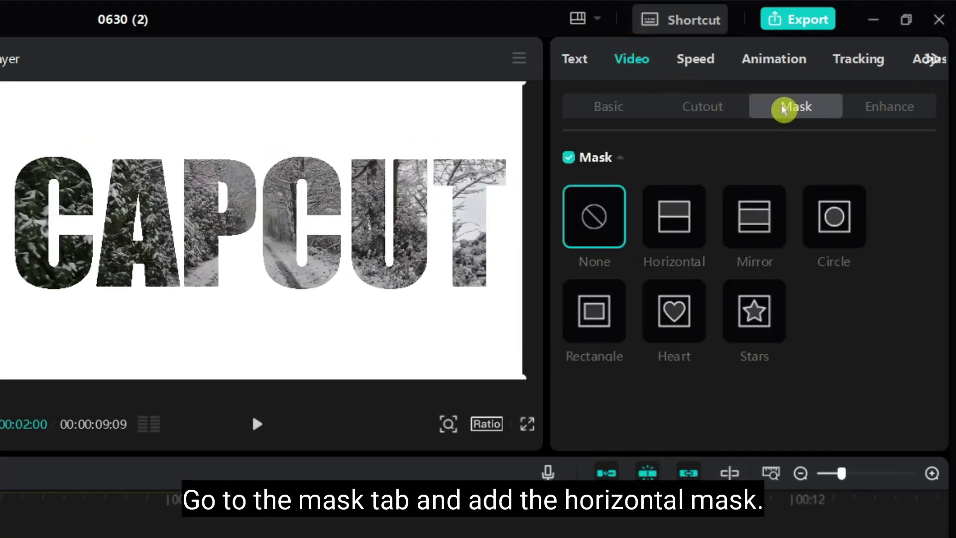
{"action": "left_click", "coordinate": [687, 224]}
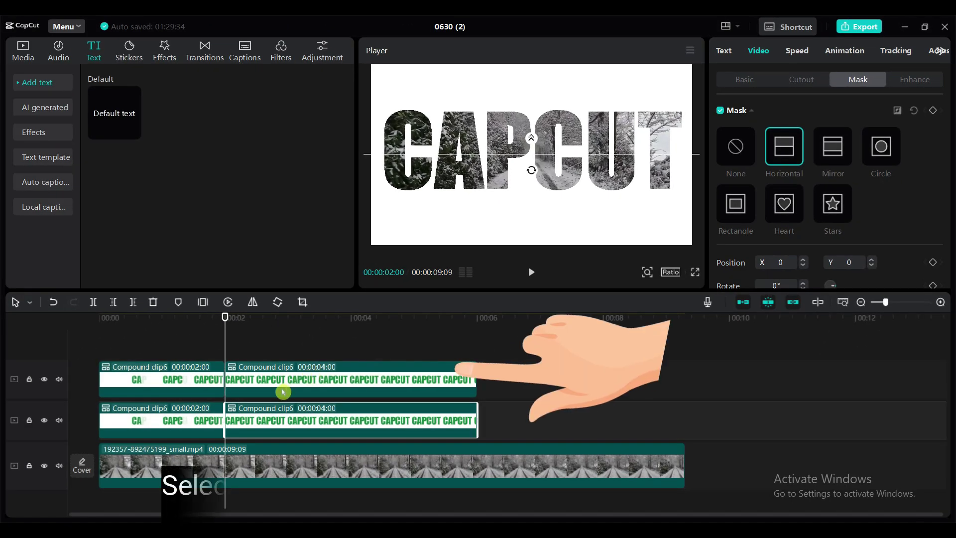
Step: Add a Horizontal mask to the upper clip's later piece, rotated 180°
{"action": "left_click", "coordinate": [282, 383]}
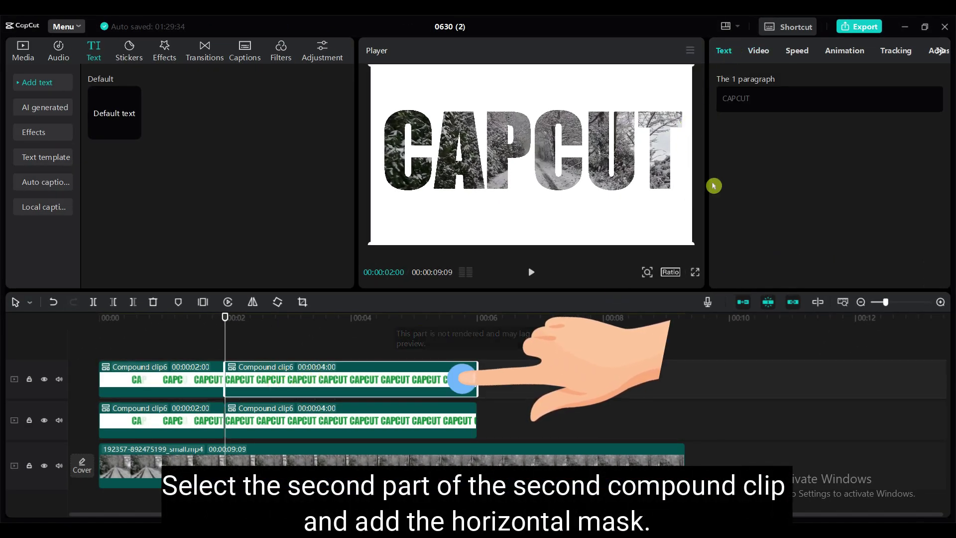
{"action": "left_click", "coordinate": [760, 51]}
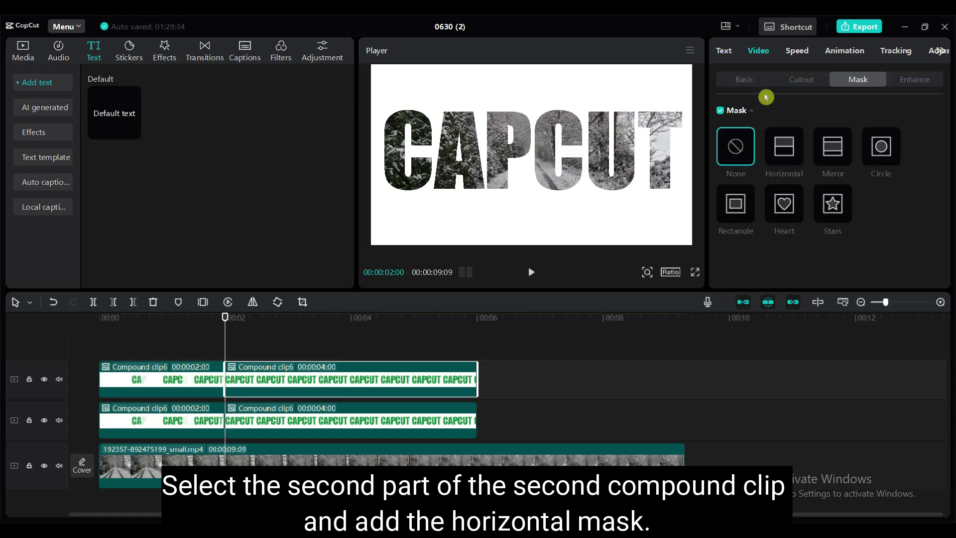
{"action": "left_click", "coordinate": [785, 152]}
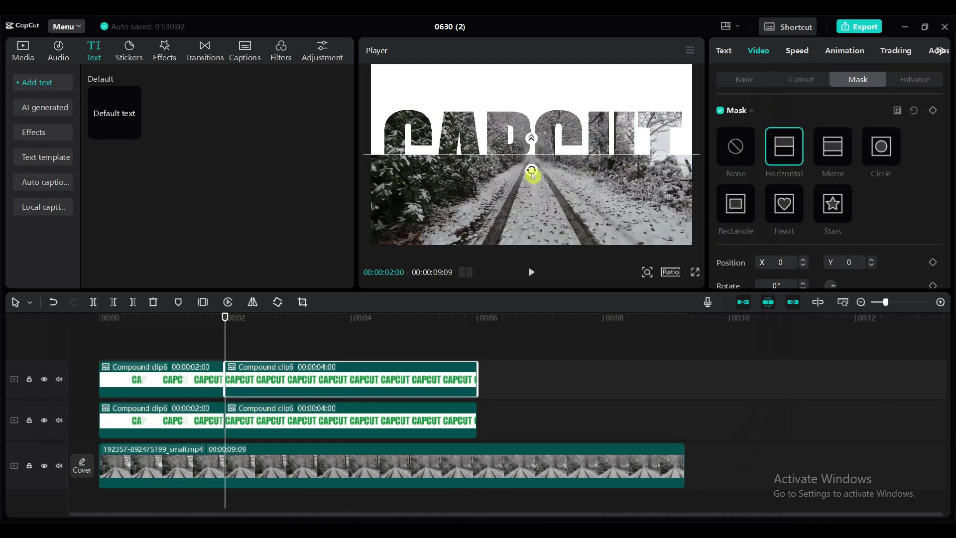
{"action": "mouse_move", "coordinate": [533, 172]}
{"action": "left_mouse_down"}
{"action": "mouse_move", "coordinate": [448, 143]}
{"action": "mouse_move", "coordinate": [520, 105]}
{"action": "left_mouse_up"}
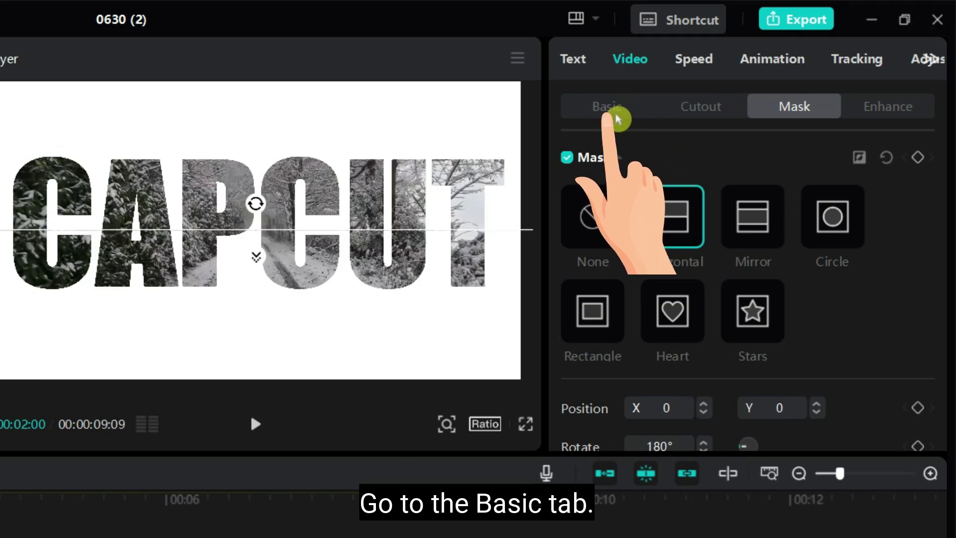
Step: Keyframe the upper piece's Position at 00:02, then set Y to -1080 at 00:05
{"action": "left_click", "coordinate": [615, 114]}
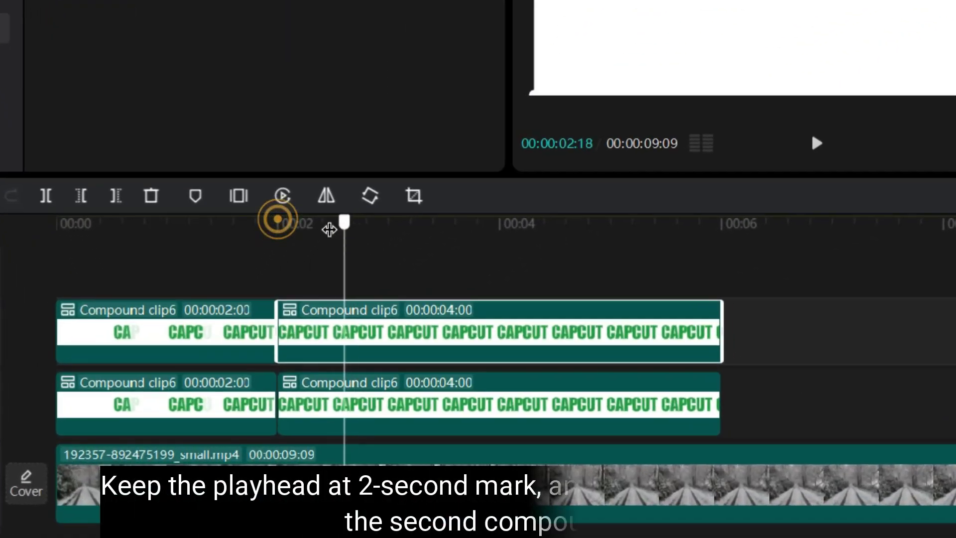
{"action": "left_click_drag", "start_coordinate": [341, 217], "coordinate": [288, 228]}
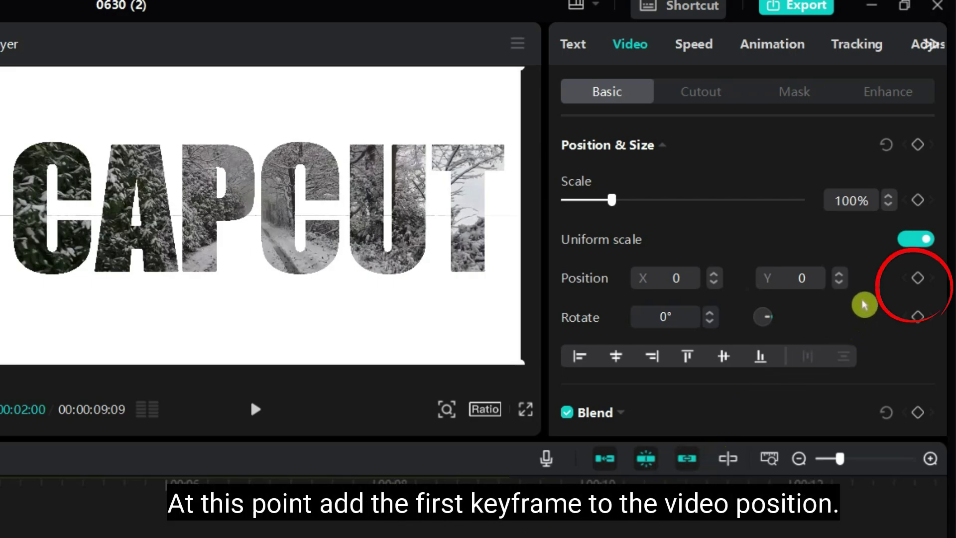
{"action": "left_click", "coordinate": [922, 285]}
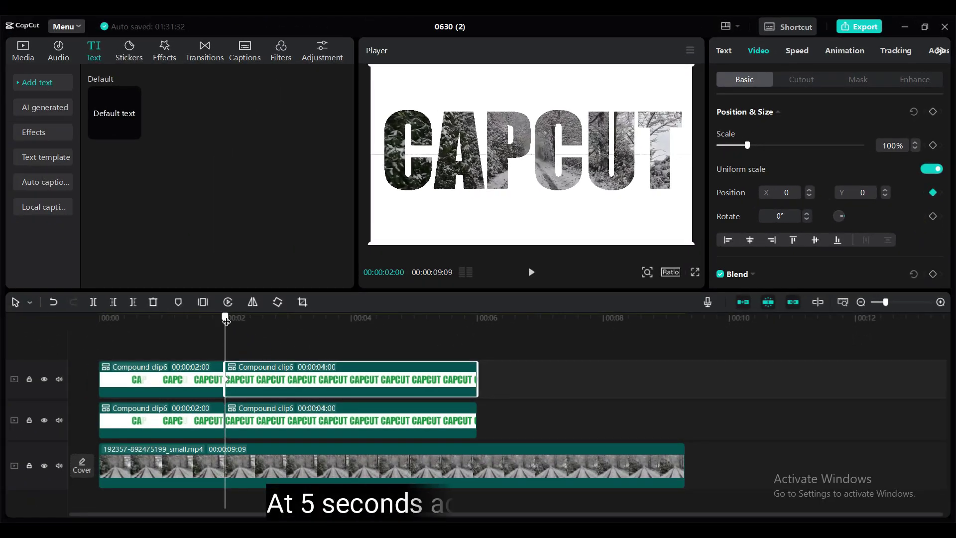
{"action": "left_click_drag", "start_coordinate": [227, 336], "coordinate": [414, 337]}
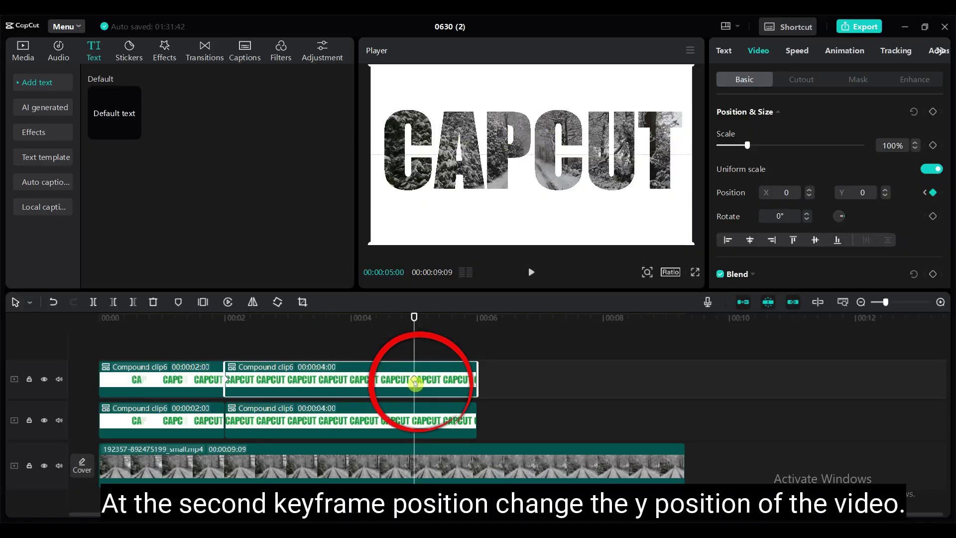
{"action": "left_click", "coordinate": [885, 193]}
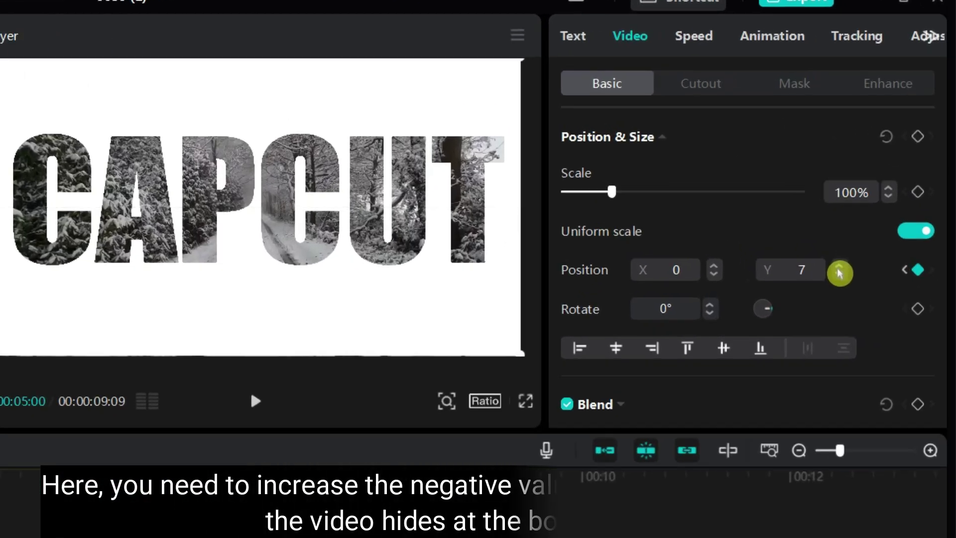
{"action": "left_click_drag", "start_coordinate": [840, 273], "coordinate": [840, 278]}
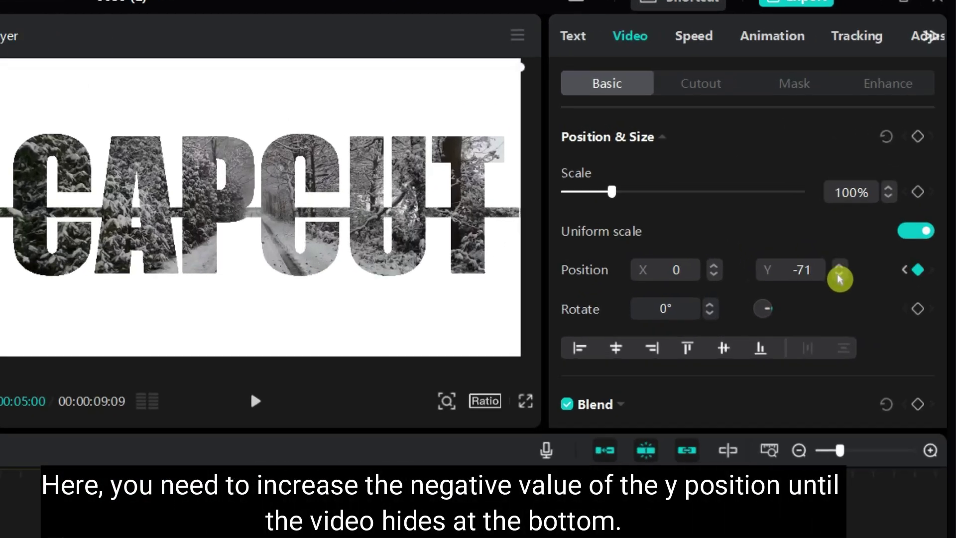
{"action": "left_click_drag", "start_coordinate": [839, 278], "coordinate": [726, 187]}
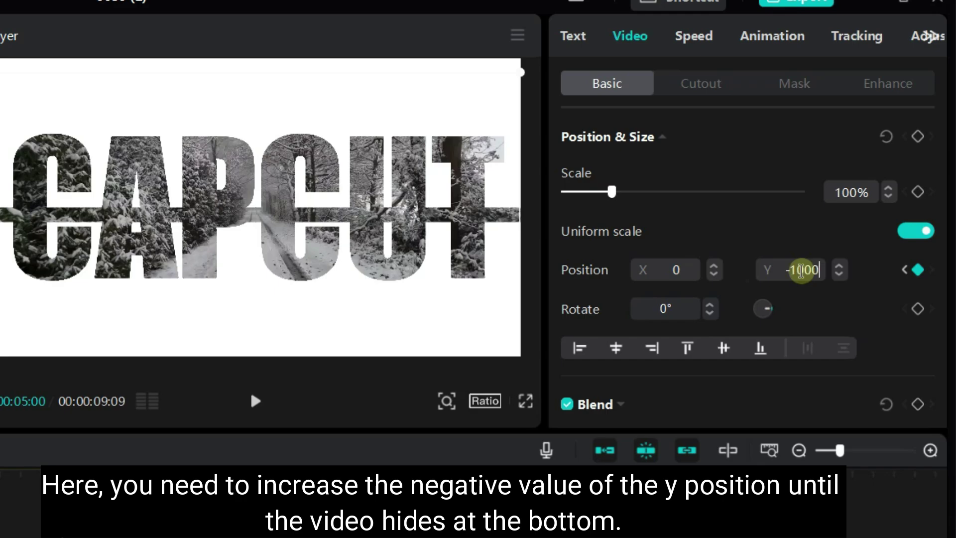
{"action": "left_click_drag", "start_coordinate": [839, 278], "coordinate": [840, 278]}
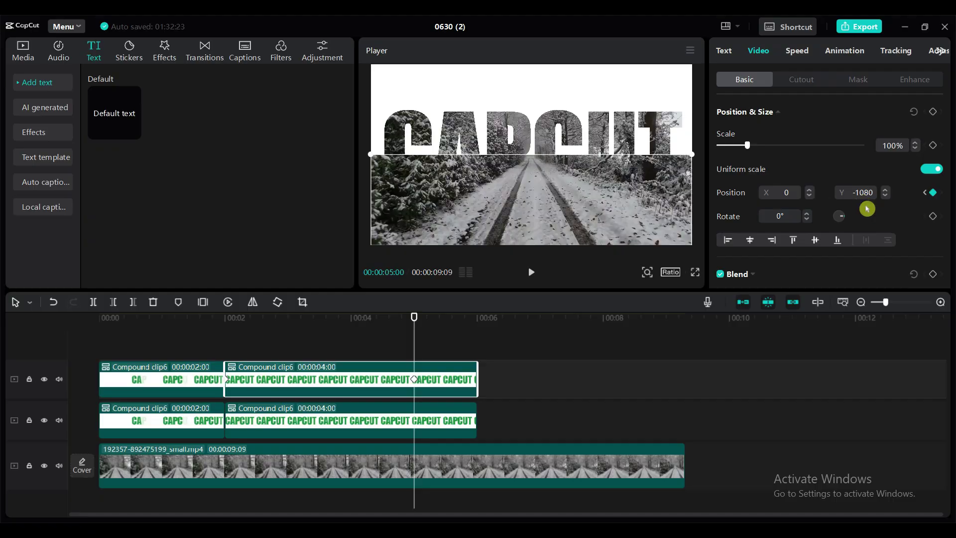
{"action": "left_click_drag", "start_coordinate": [414, 318], "coordinate": [225, 329]}
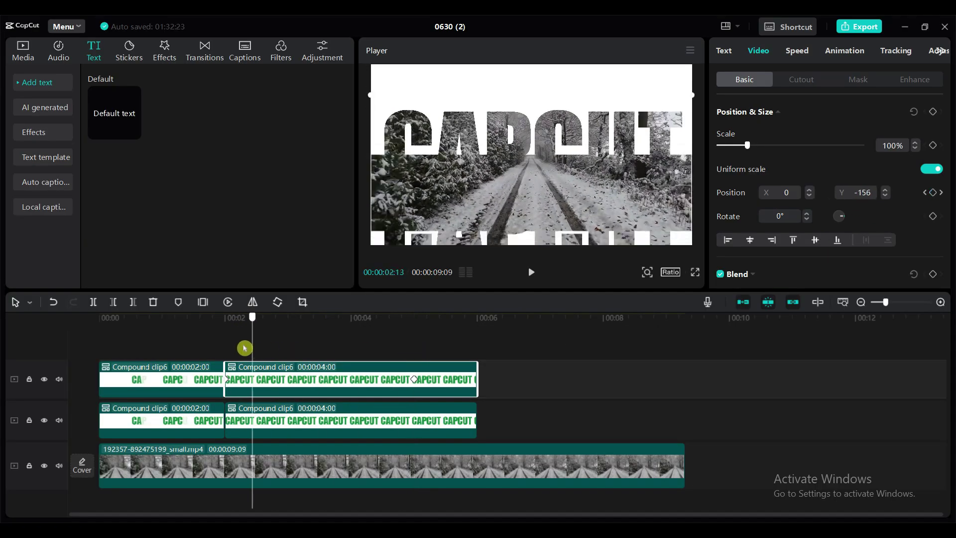
Step: Set the lower later piece's Position Y to 1080 at the 5-second keyframe
{"action": "left_click", "coordinate": [246, 419]}
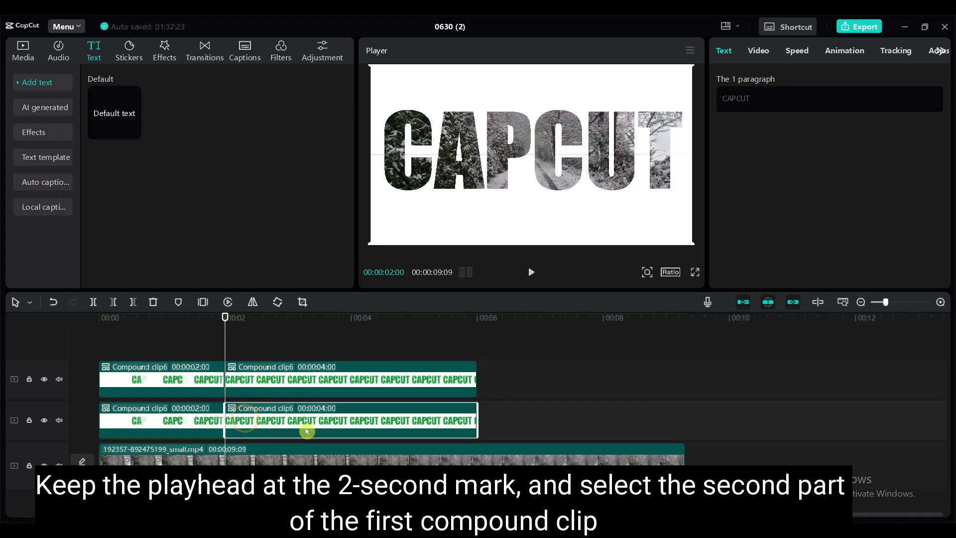
{"action": "left_click", "coordinate": [757, 52]}
{"action": "scroll", "coordinate": [870, 216], "scroll_direction": "down", "scroll_amount": 2}
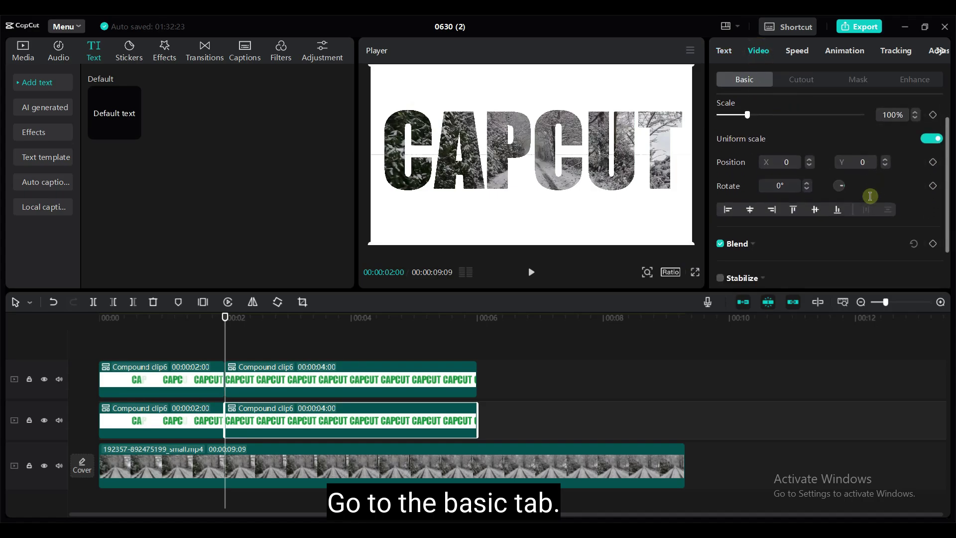
{"action": "scroll", "coordinate": [822, 149], "scroll_direction": "up", "scroll_amount": 2}
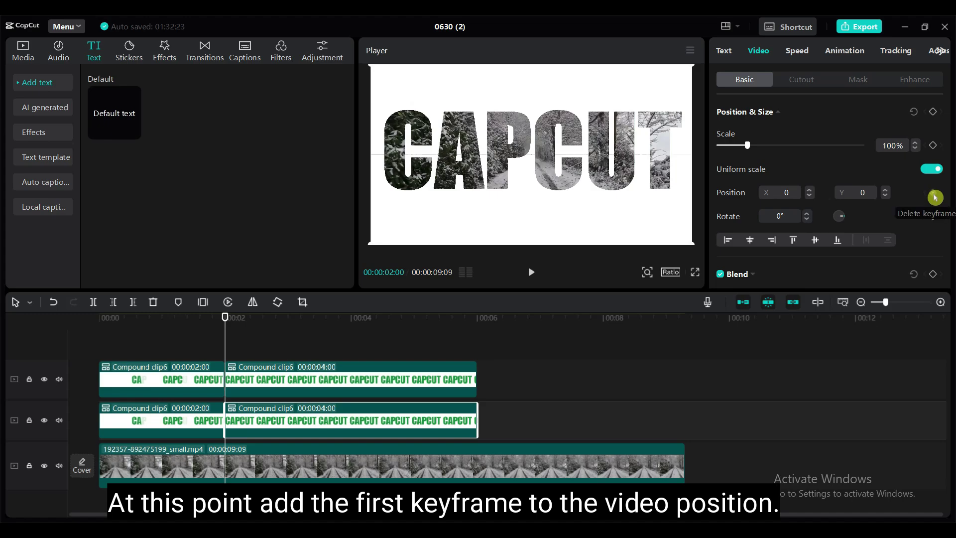
{"action": "left_click_drag", "start_coordinate": [250, 319], "coordinate": [414, 331]}
{"action": "type", "text": "1080"}
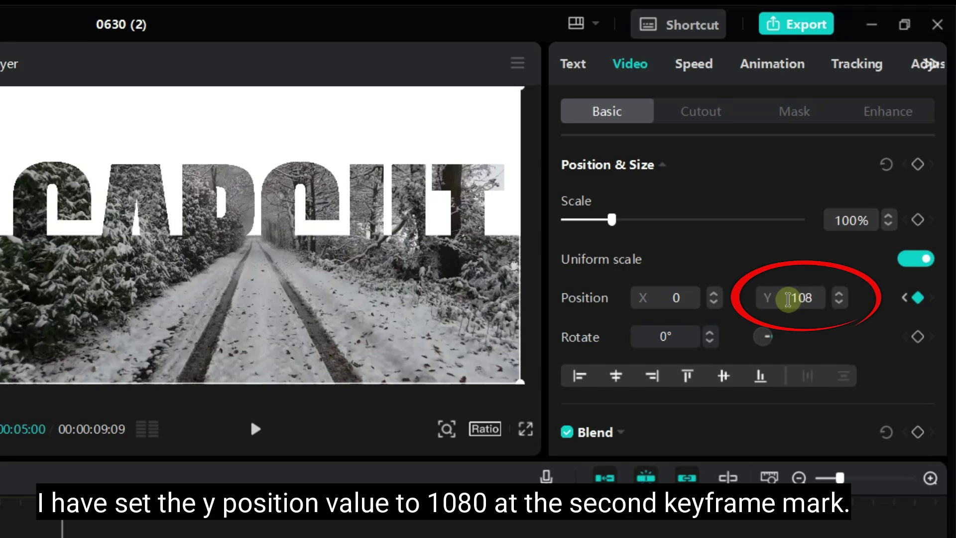
{"action": "key", "text": "Return"}
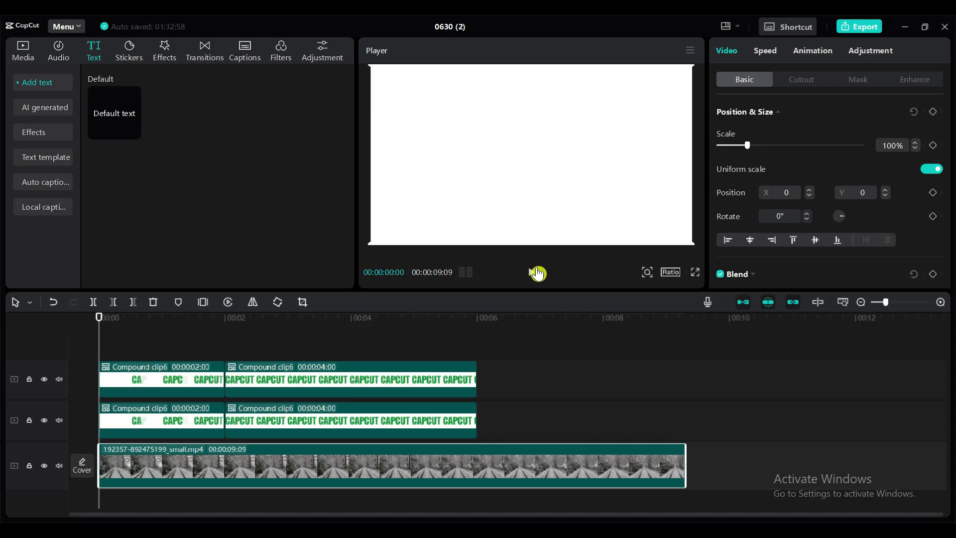
{"action": "type", "text": "0"}
Step: Play and preview the split CAPCUT animation full screen, rechecking from just before 2 seconds
{"action": "left_click", "coordinate": [535, 273]}
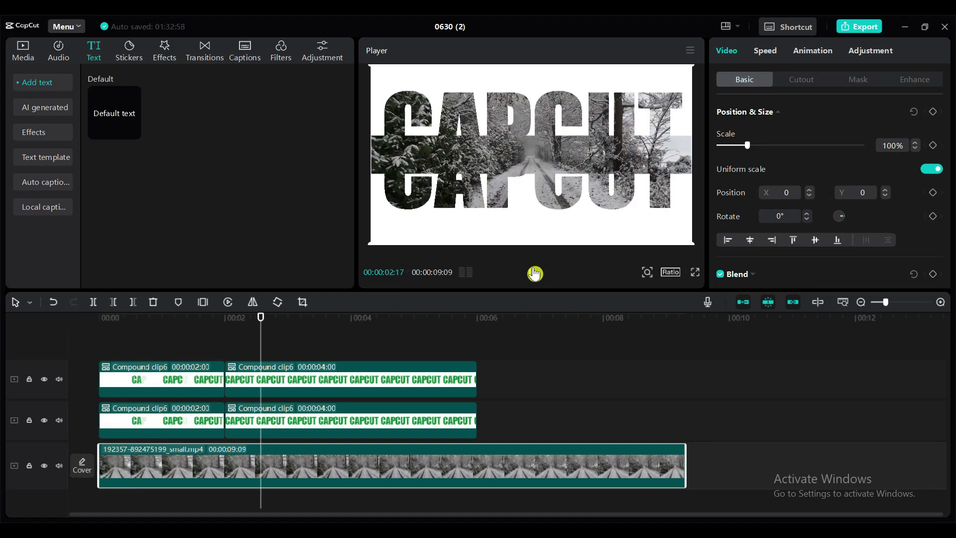
{"action": "key", "text": "space"}
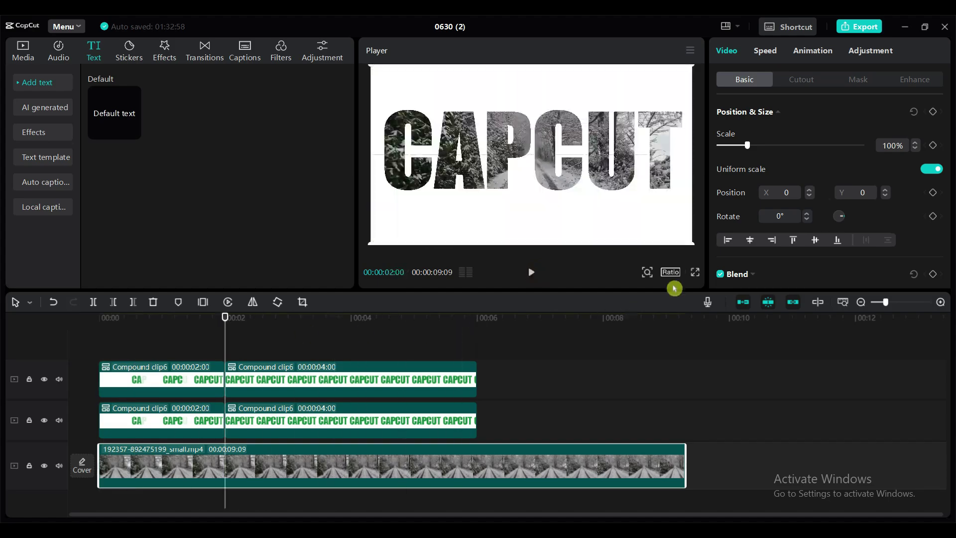
{"action": "left_click", "coordinate": [696, 275]}
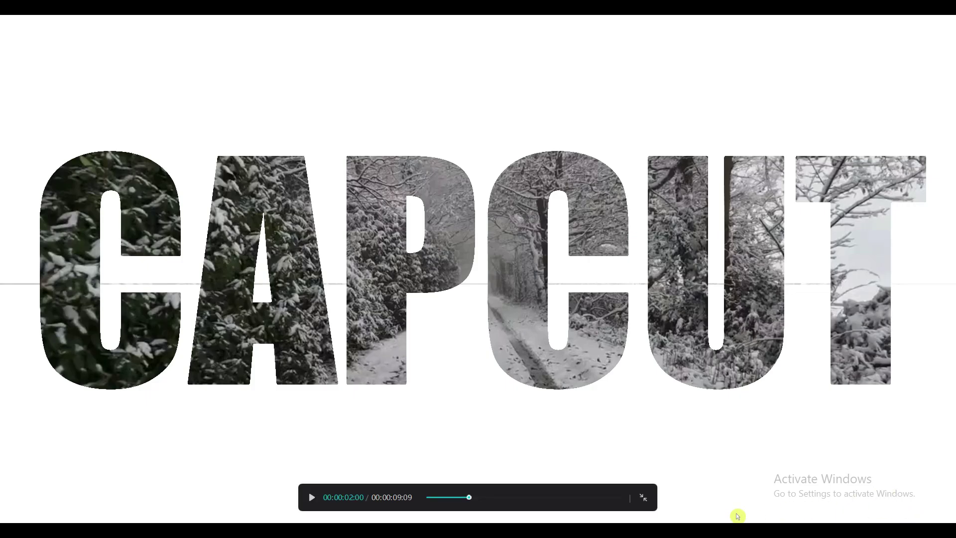
{"action": "left_click", "coordinate": [640, 497]}
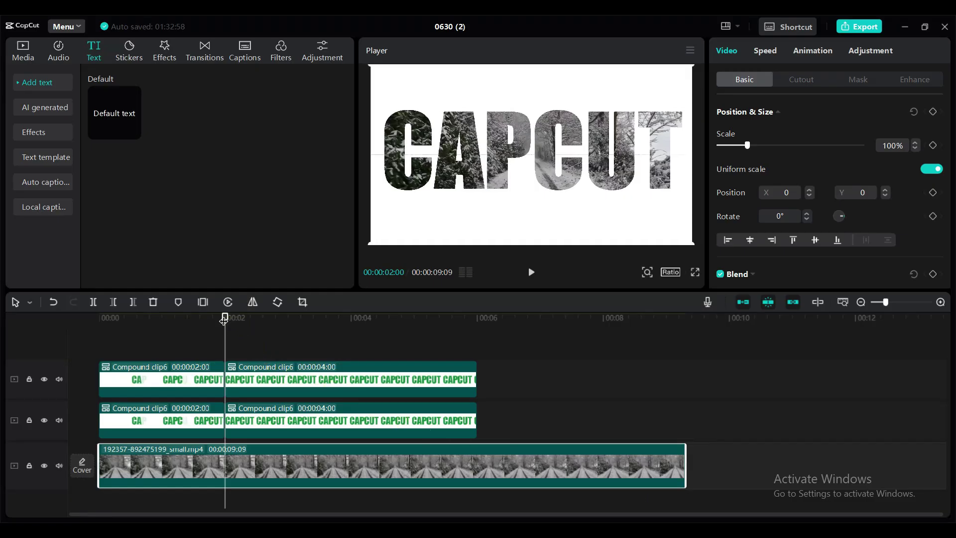
{"action": "left_click_drag", "start_coordinate": [224, 317], "coordinate": [189, 324]}
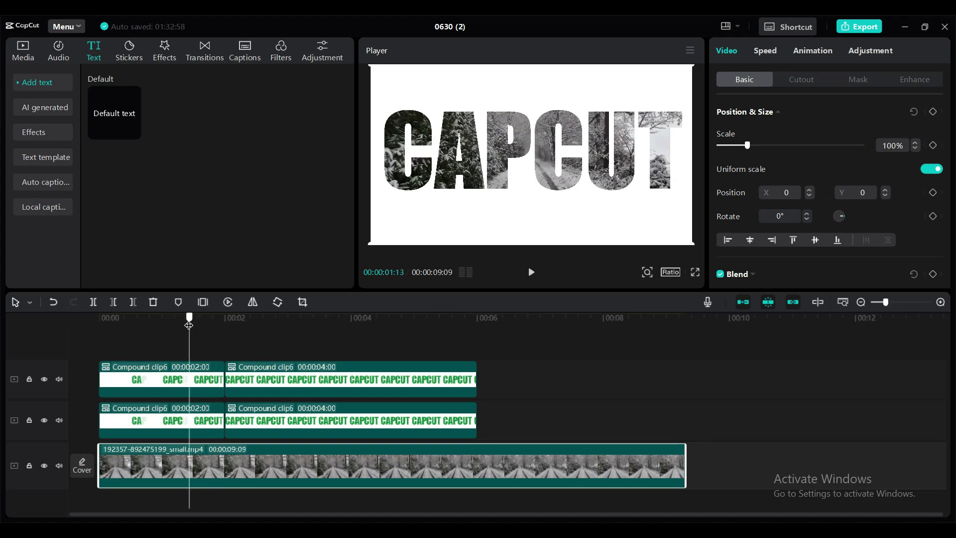
{"action": "left_click", "coordinate": [695, 272]}
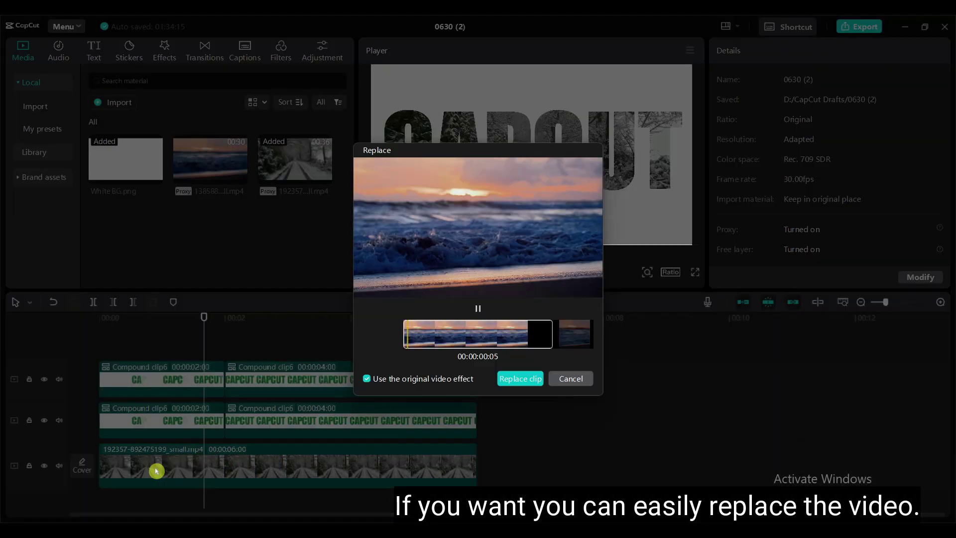
Step: Replace the snowy clip with the ocean video and set both title halves to Position Y 0
{"action": "left_click", "coordinate": [517, 381]}
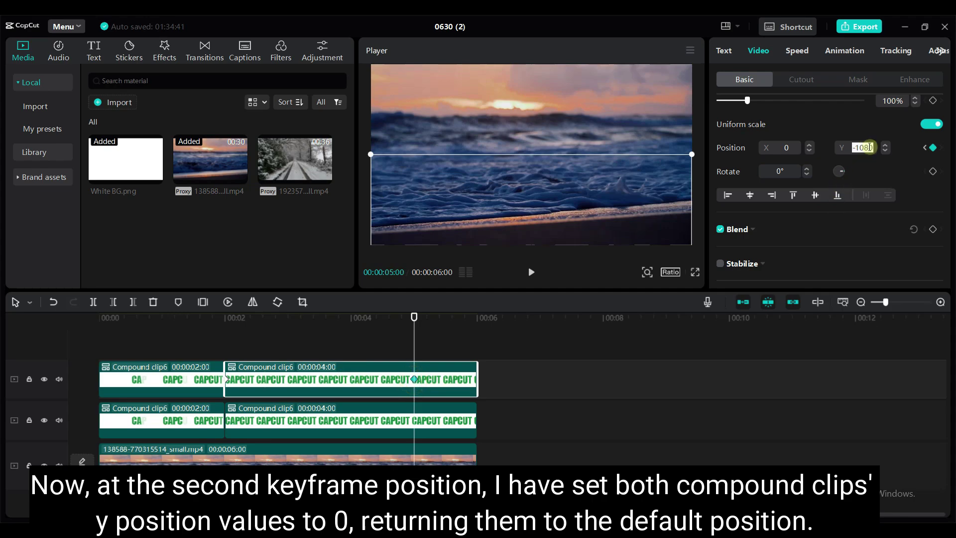
{"action": "key", "text": "Return"}
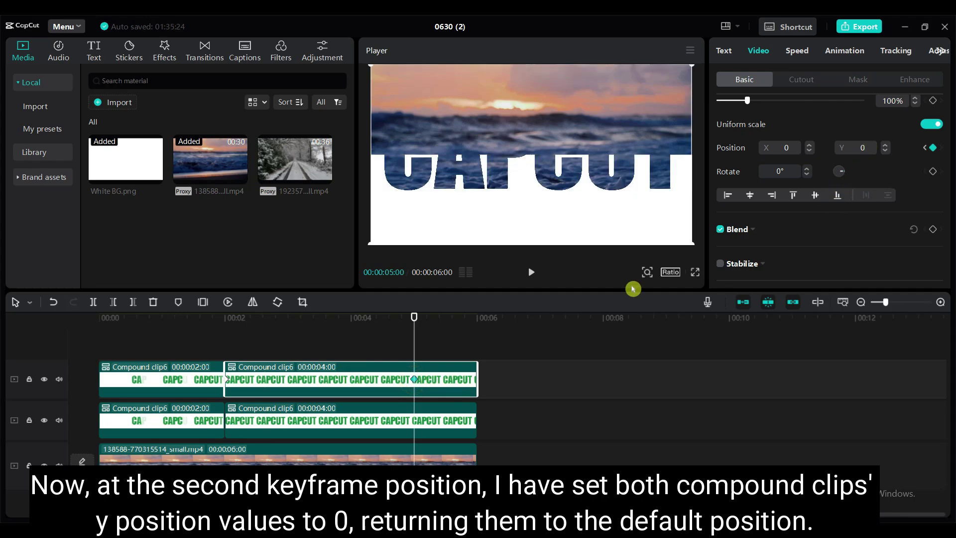
{"action": "left_click", "coordinate": [421, 421]}
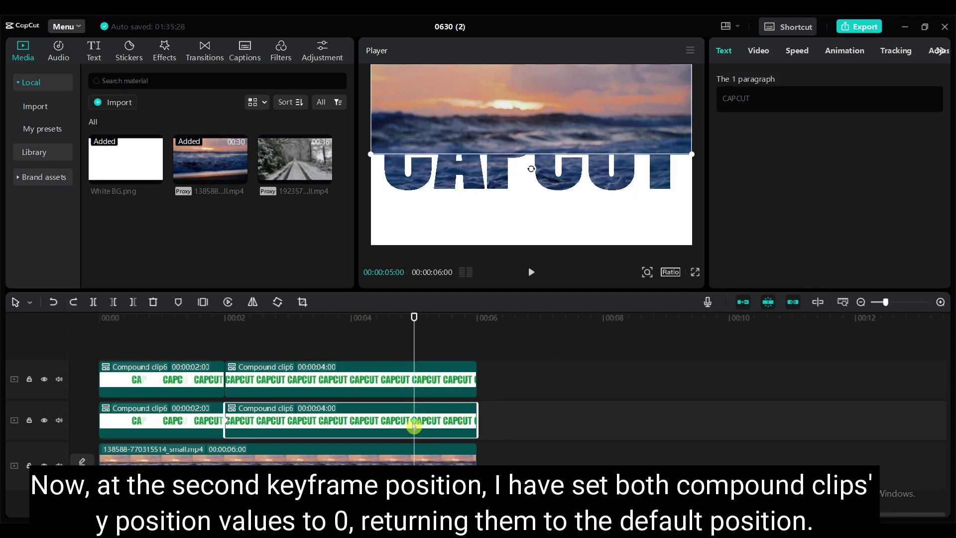
{"action": "left_click", "coordinate": [758, 51]}
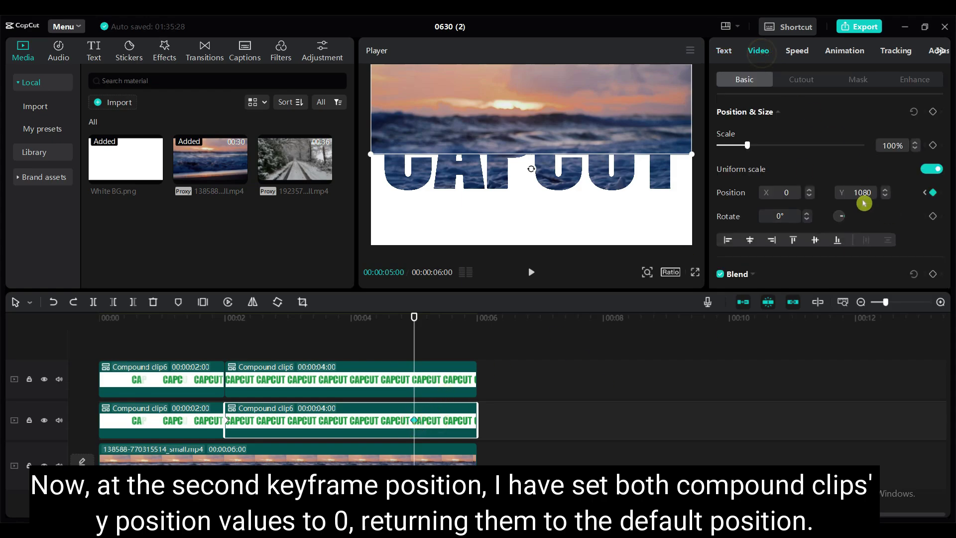
{"action": "left_click", "coordinate": [860, 192]}
{"action": "type", "text": "0"}
{"action": "key", "text": "Return"}
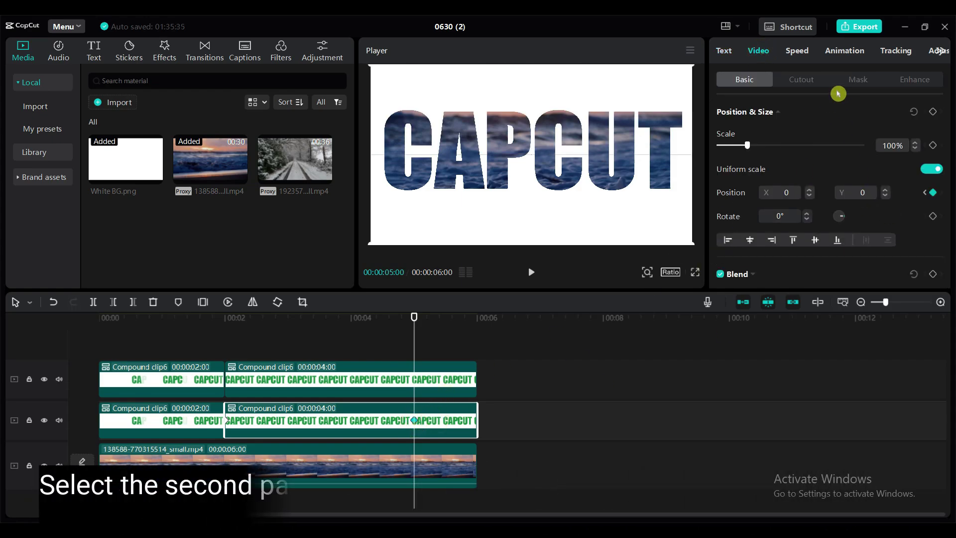
Step: Rotate the top clip's mask to 90° and the other second compound clip's mask to -90°
{"action": "left_click", "coordinate": [858, 81]}
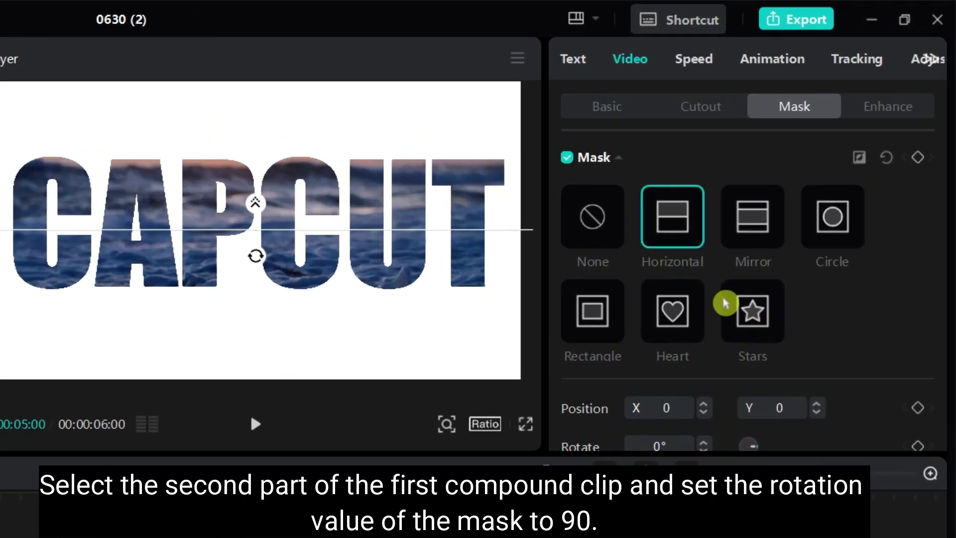
{"action": "scroll", "coordinate": [722, 304], "scroll_direction": "down", "scroll_amount": 2}
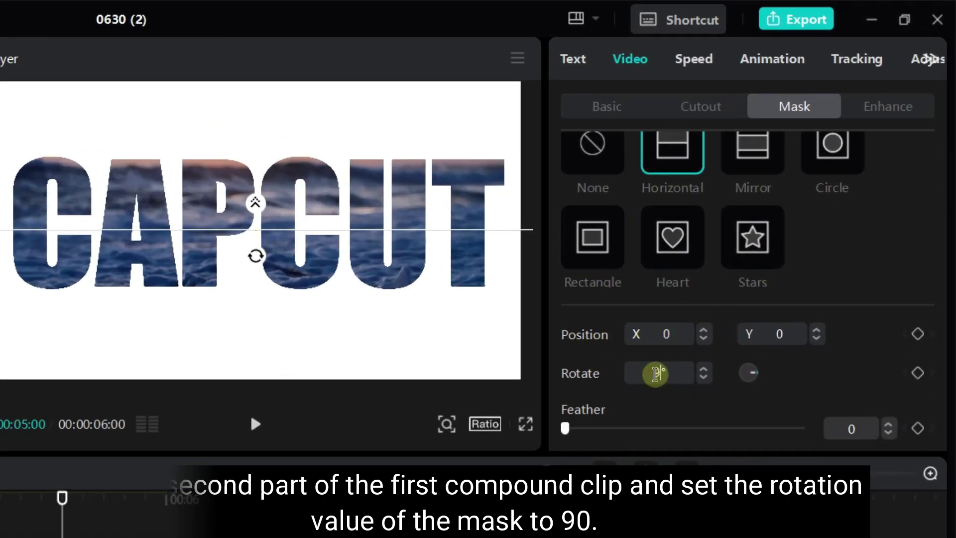
{"action": "type", "text": "90"}
{"action": "key", "text": "Return"}
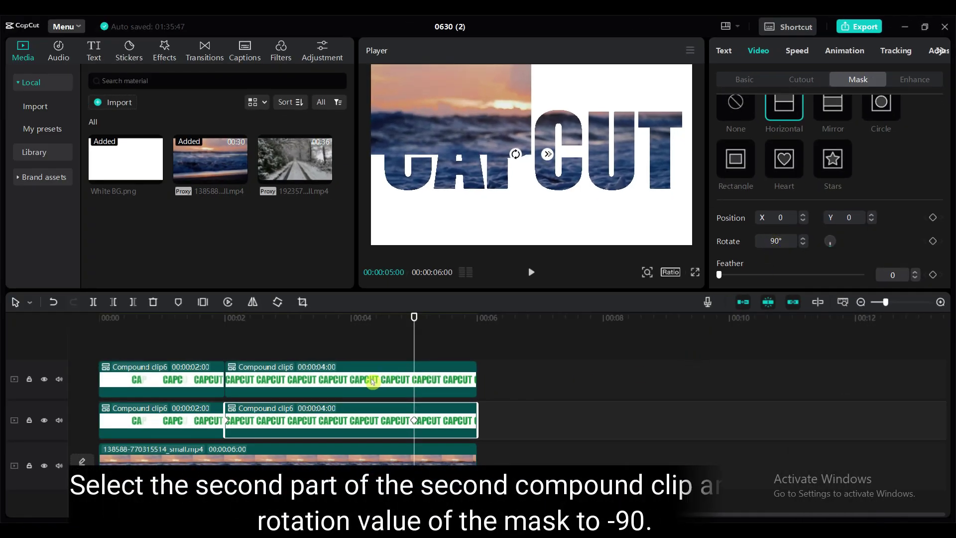
{"action": "left_click", "coordinate": [371, 379]}
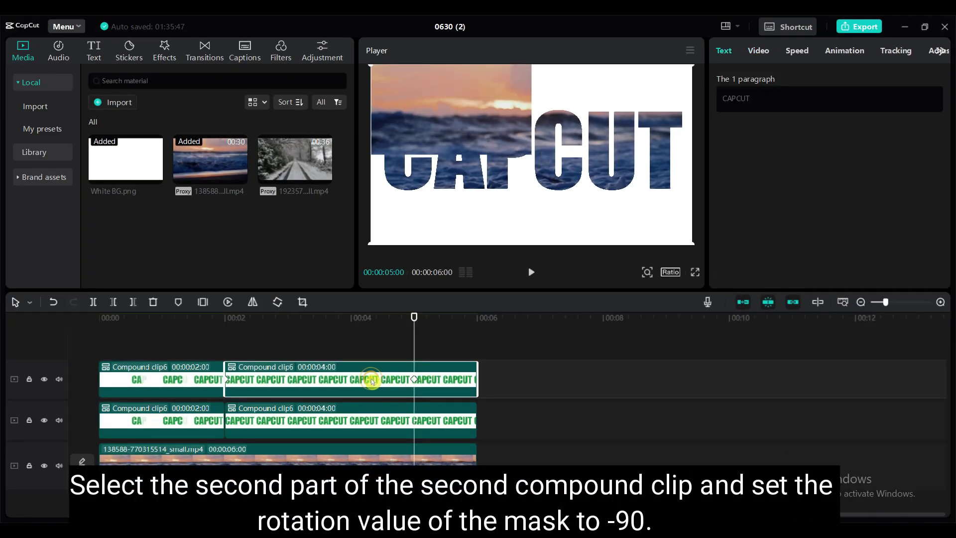
{"action": "left_click", "coordinate": [768, 53]}
{"action": "scroll", "coordinate": [660, 309], "scroll_direction": "down", "scroll_amount": 1}
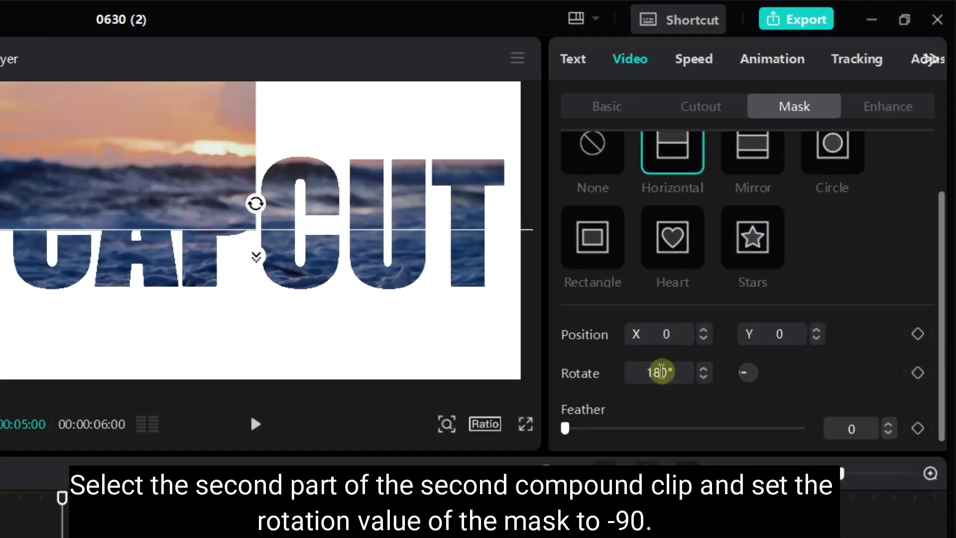
{"action": "left_click", "coordinate": [660, 372]}
{"action": "type", "text": "90"}
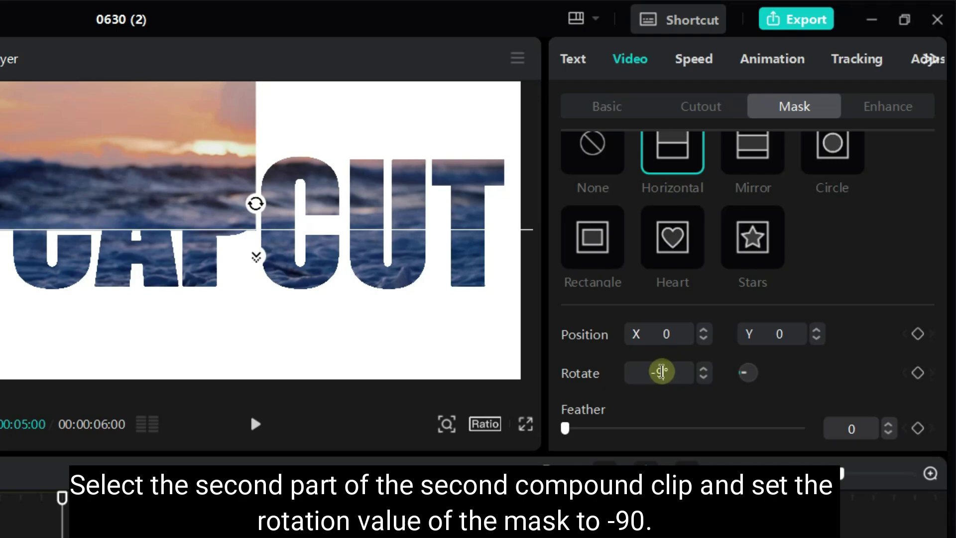
{"action": "key", "text": "Return"}
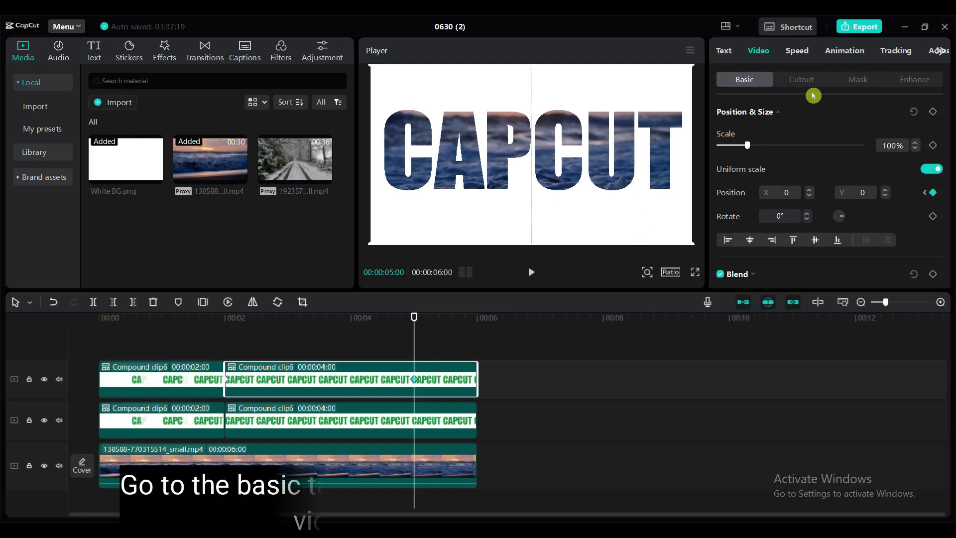
Step: Move the left title half off-frame by setting its Position X to -1920
{"action": "left_click", "coordinate": [742, 79]}
{"action": "scroll", "coordinate": [821, 174], "scroll_direction": "down", "scroll_amount": 2}
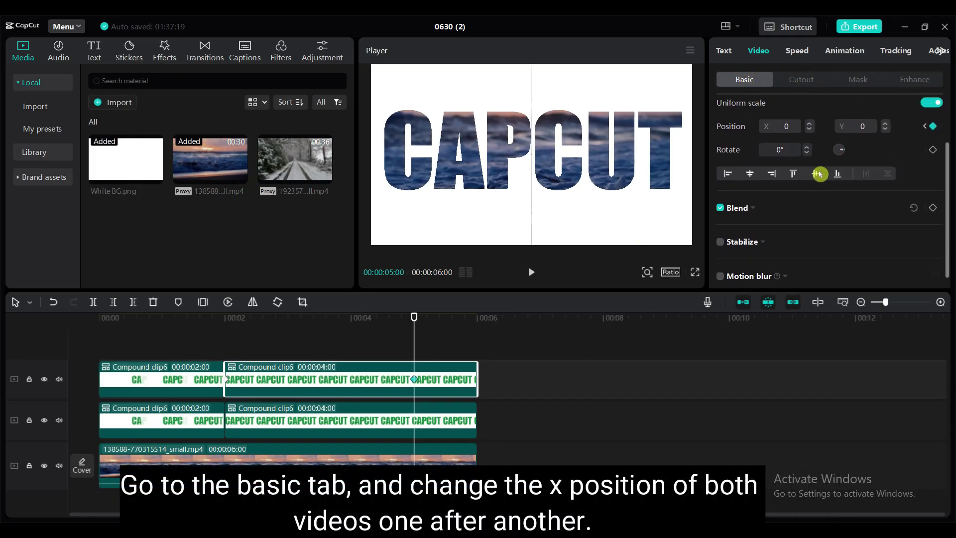
{"action": "scroll", "coordinate": [818, 172], "scroll_direction": "up", "scroll_amount": 2}
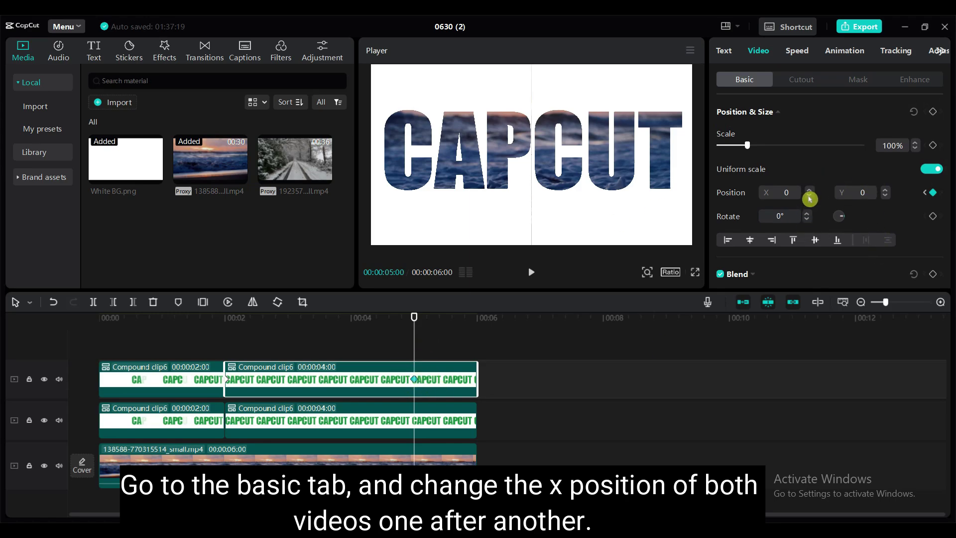
{"action": "left_click_drag", "start_coordinate": [809, 198], "coordinate": [788, 192]}
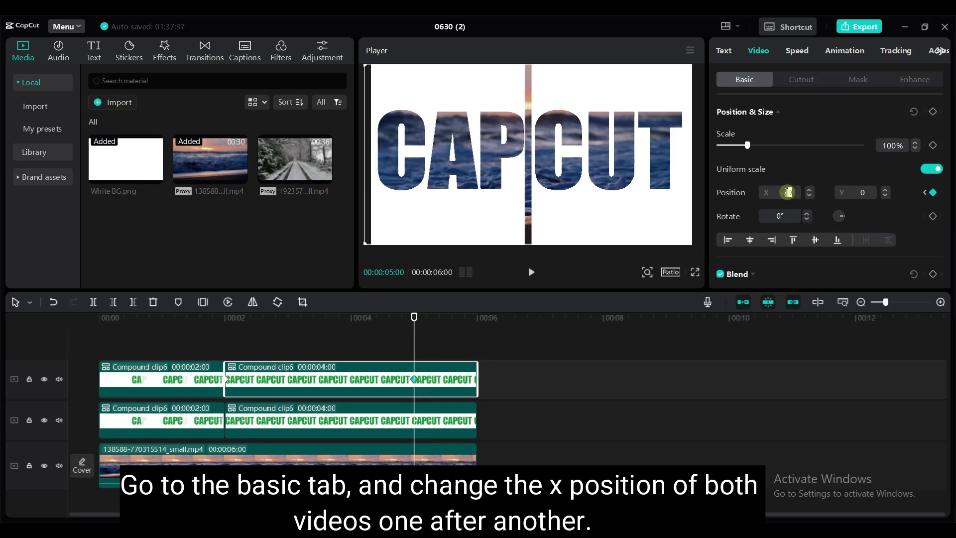
{"action": "key", "text": "Return"}
{"action": "left_click", "coordinate": [811, 197]}
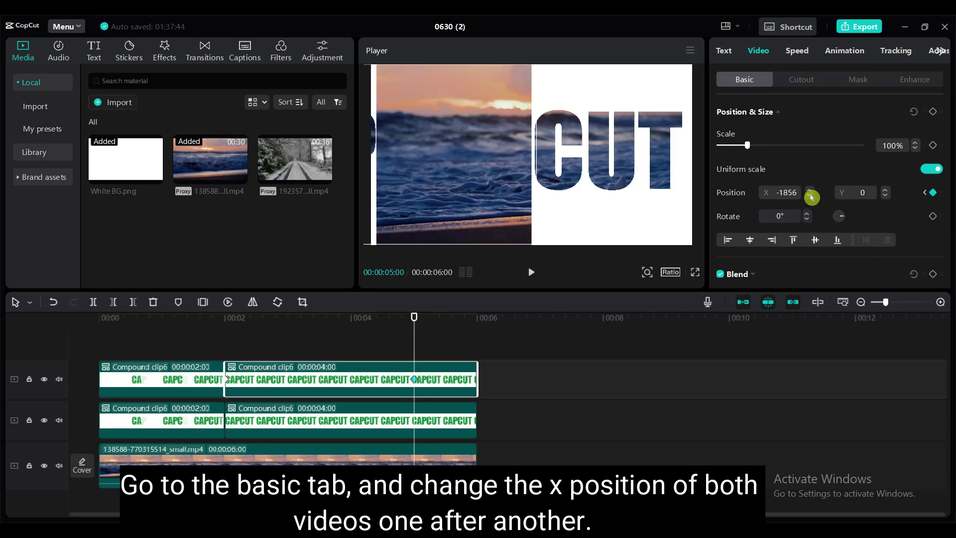
{"action": "left_click", "coordinate": [811, 197]}
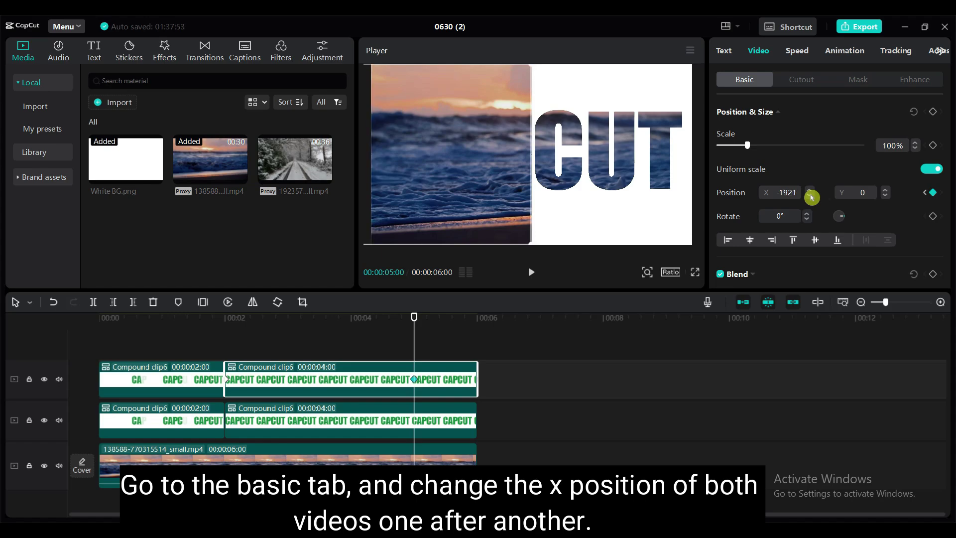
Step: Select the middle track's second compound clip and start editing its Position X
{"action": "left_click", "coordinate": [424, 424]}
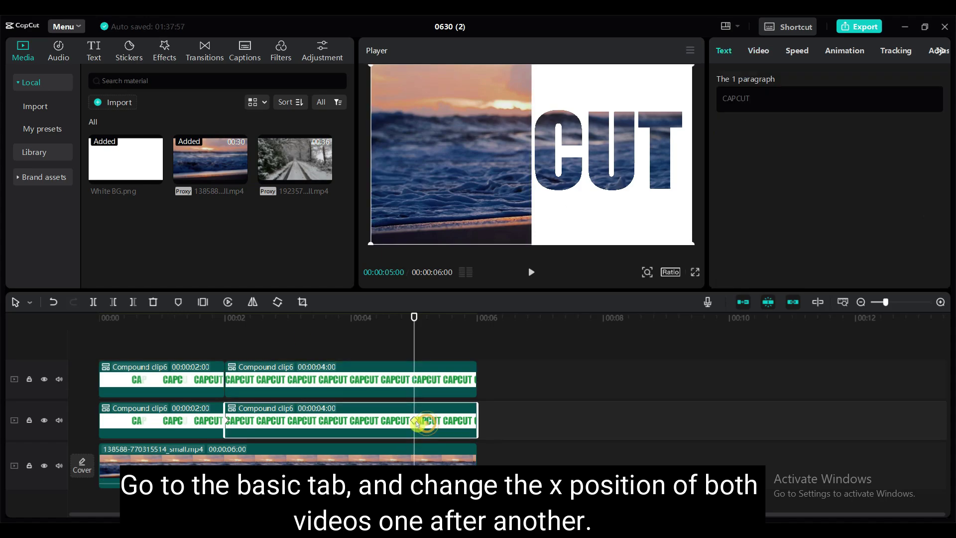
{"action": "left_click", "coordinate": [769, 51]}
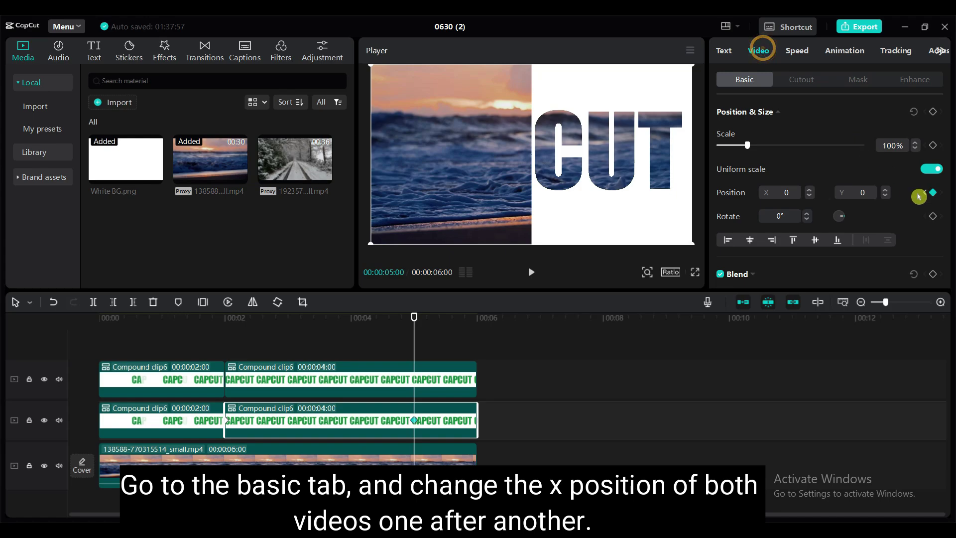
{"action": "left_click", "coordinate": [791, 194]}
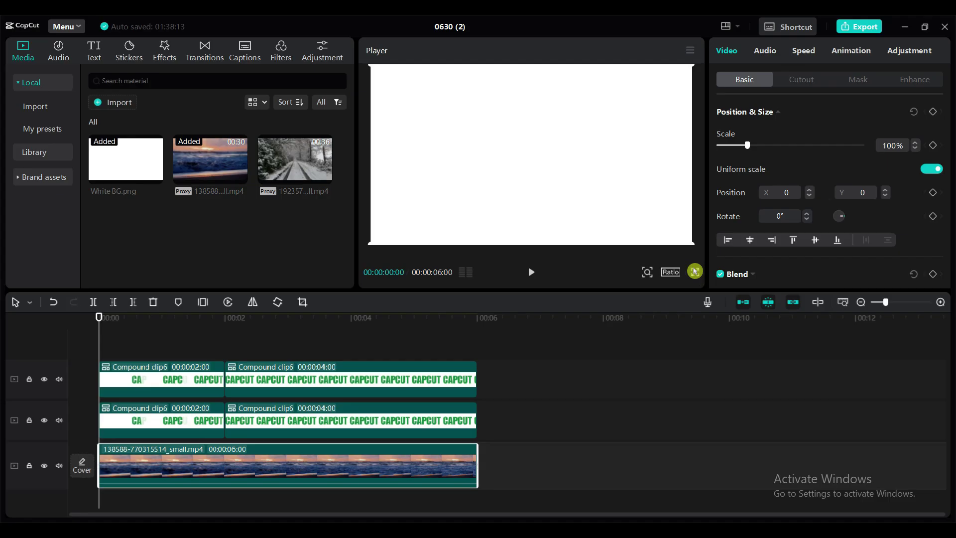
Step: Preview the six-second CAPCUT title project in full screen from the start
{"action": "left_click", "coordinate": [694, 272]}
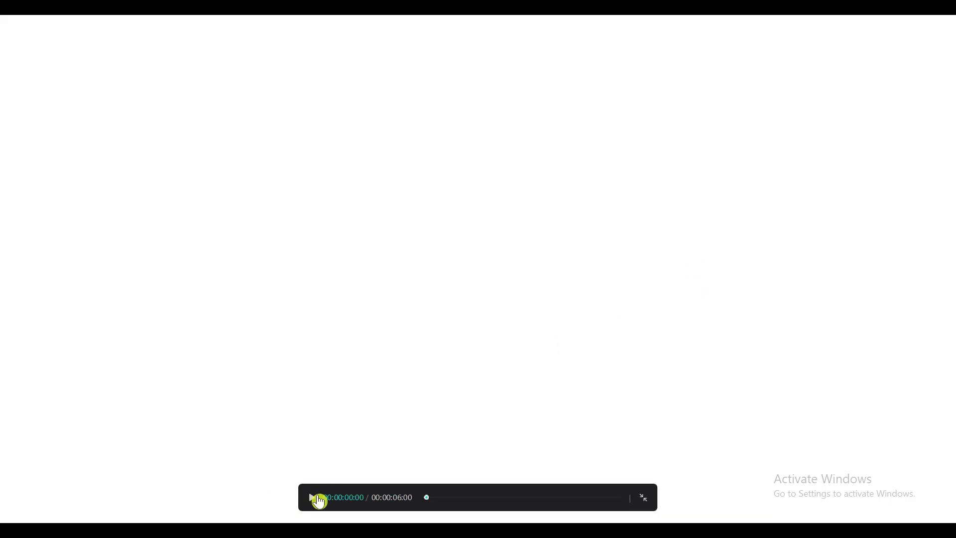